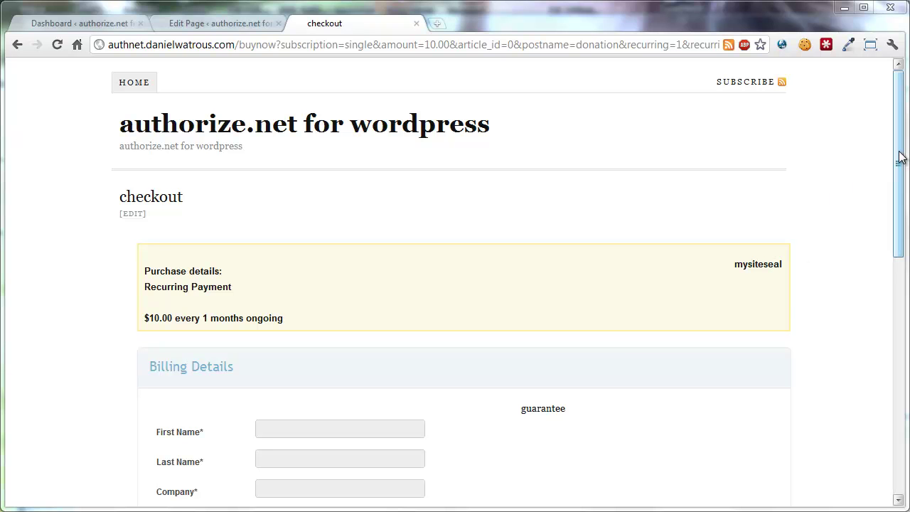
Inspect the mysiteseal and guarantee placeholders on the checkout page, then go back to its editor
mouse_move(900, 158)
left_mouse_down()
mouse_move(900, 390)
mouse_move(899, 156)
left_mouse_up()
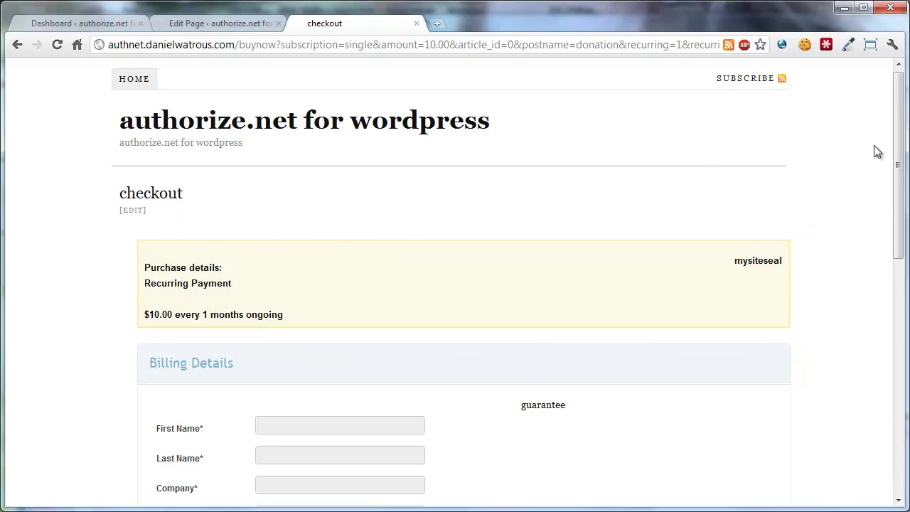
double_click(745, 262)
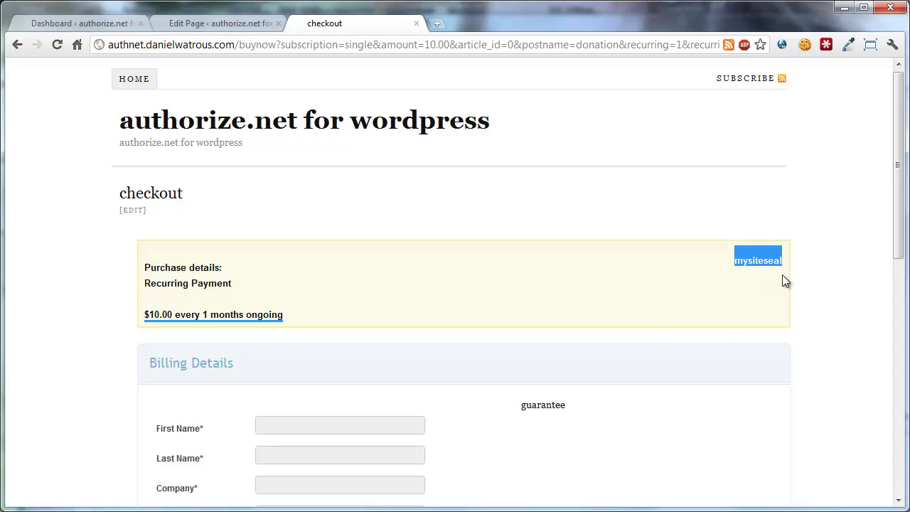
double_click(542, 405)
left_click(786, 224)
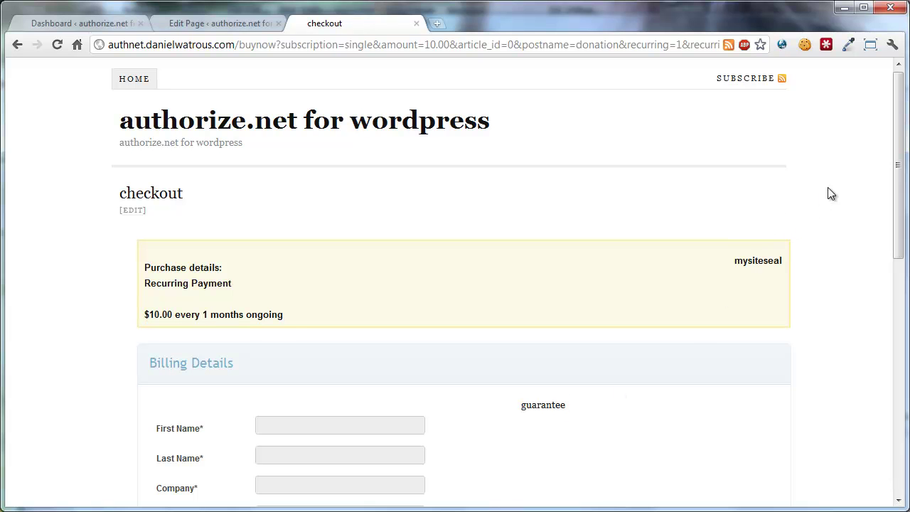
mouse_move(897, 175)
left_mouse_down()
mouse_move(898, 396)
mouse_move(896, 160)
left_mouse_up()
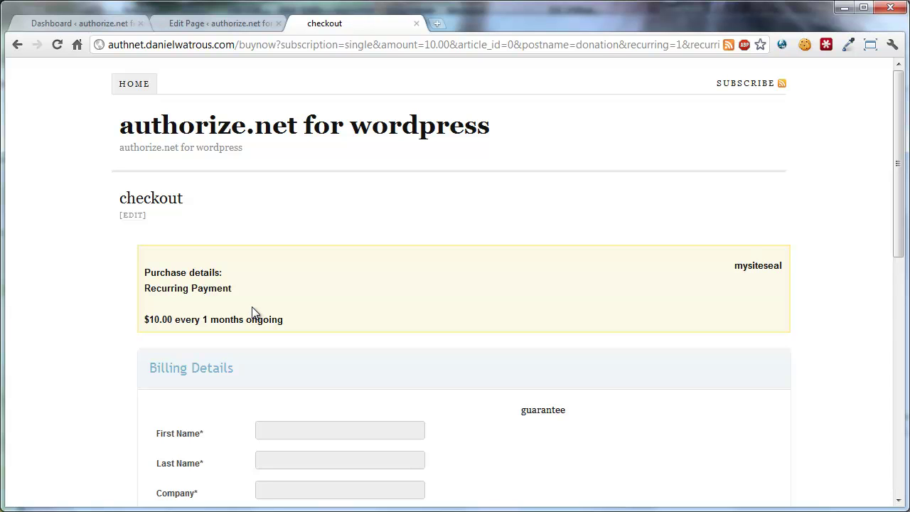
left_click(189, 22)
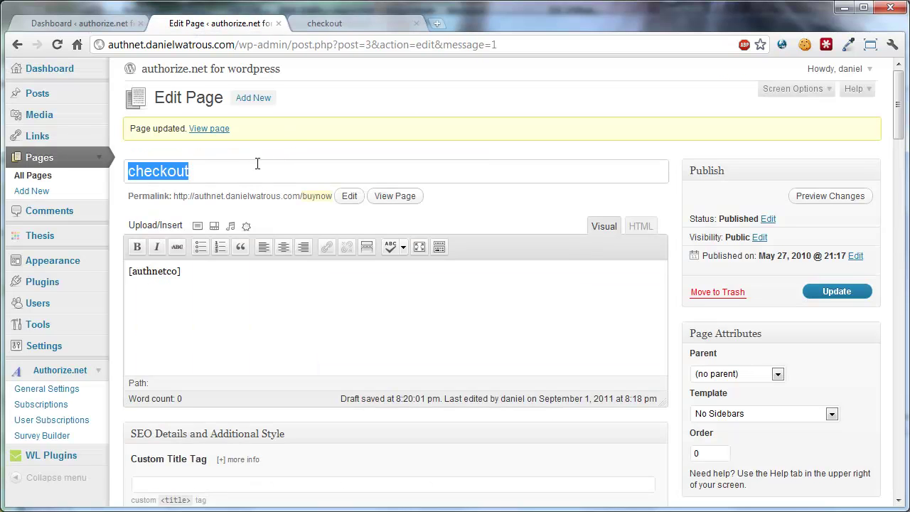
Change the checkout page's shortcode from [authnetco] to [authnetco style=2] and update the page
left_click(45, 162)
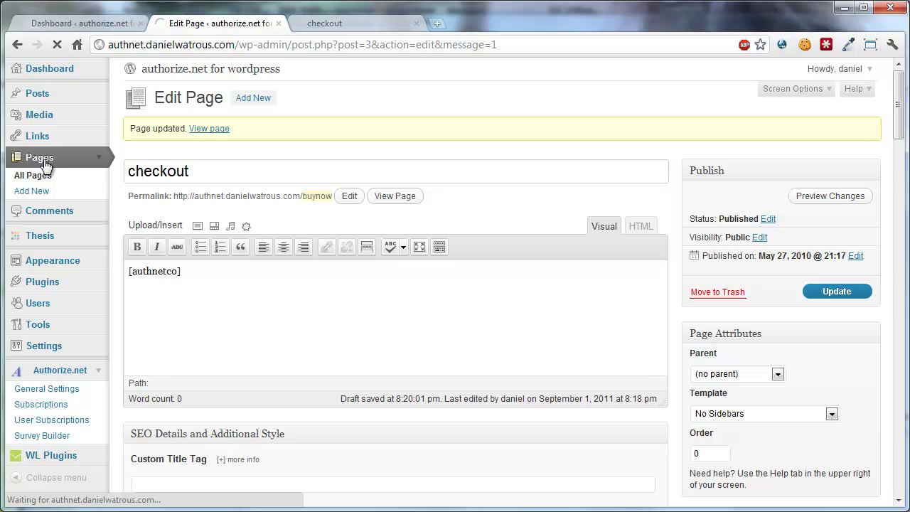
left_click(161, 250)
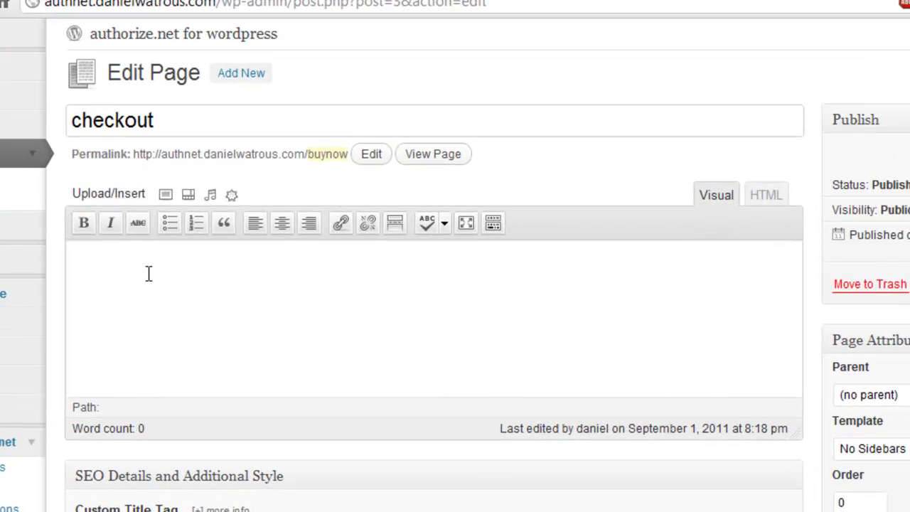
type("[authnetco]")
left_click_drag(73, 255, 143, 264)
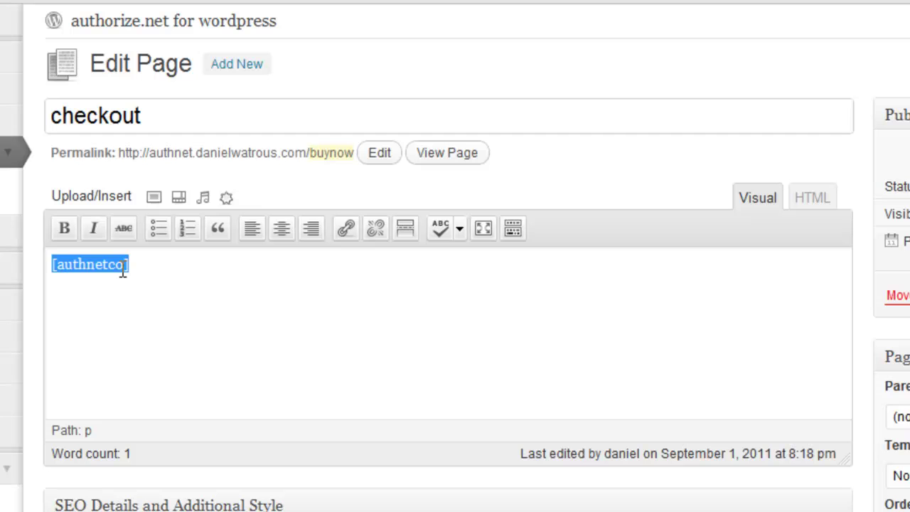
left_click(123, 270)
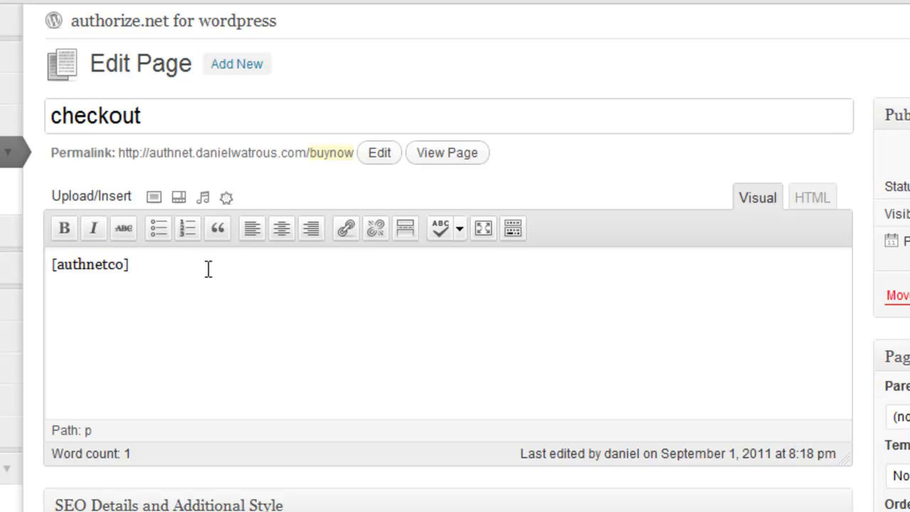
type("style")
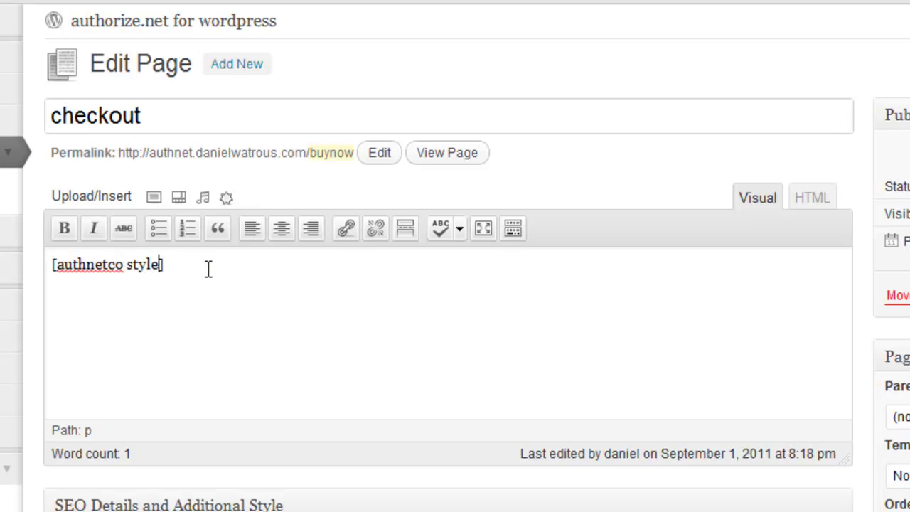
type("=2")
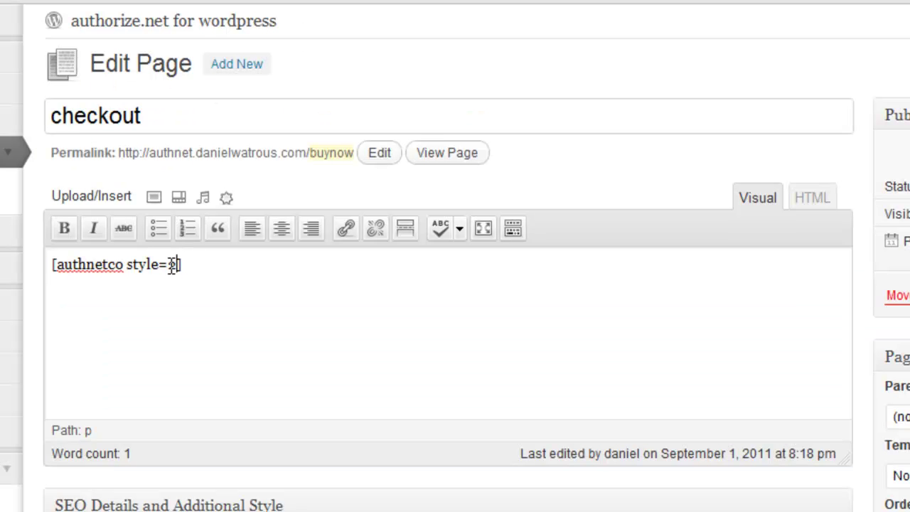
left_click(171, 265)
double_click(173, 266)
type("1")
left_click(126, 265)
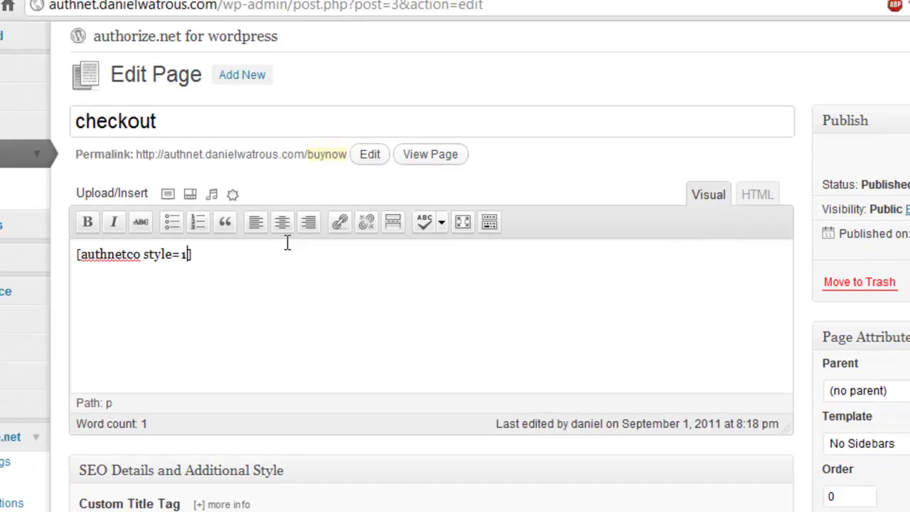
key("ctrl+z")
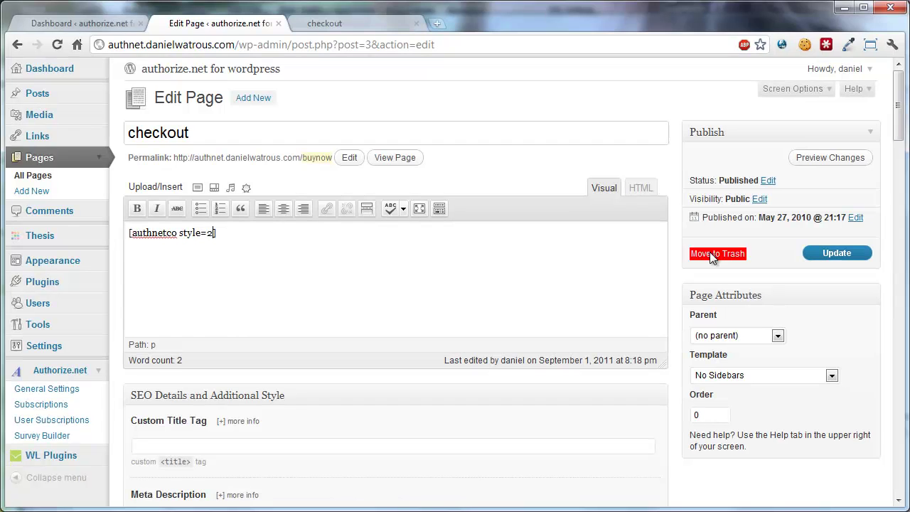
left_click(837, 253)
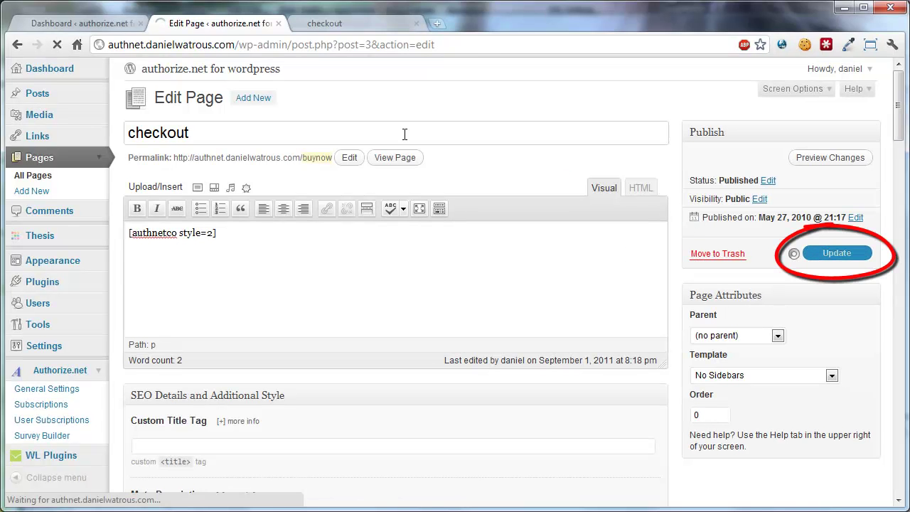
Reload the live checkout page and scroll through its Billing Details and Payment & Submit Order layout
left_click(353, 24)
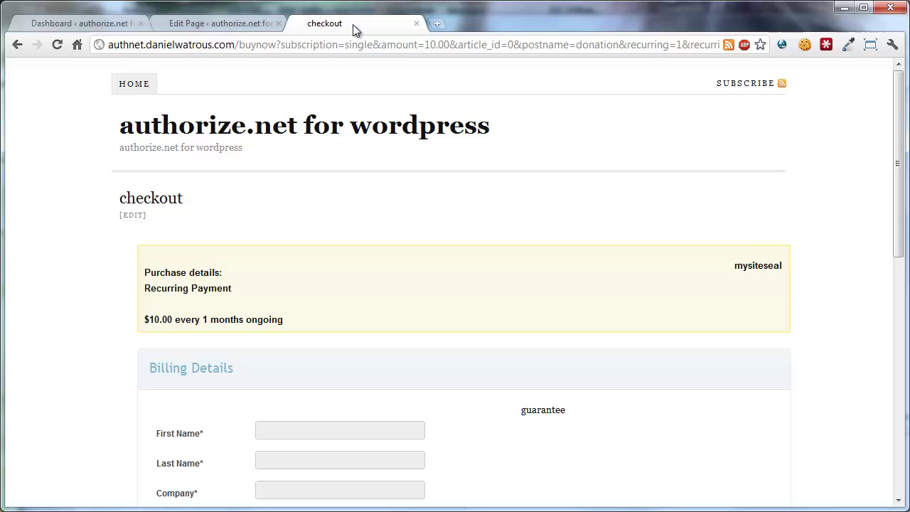
left_click(57, 44)
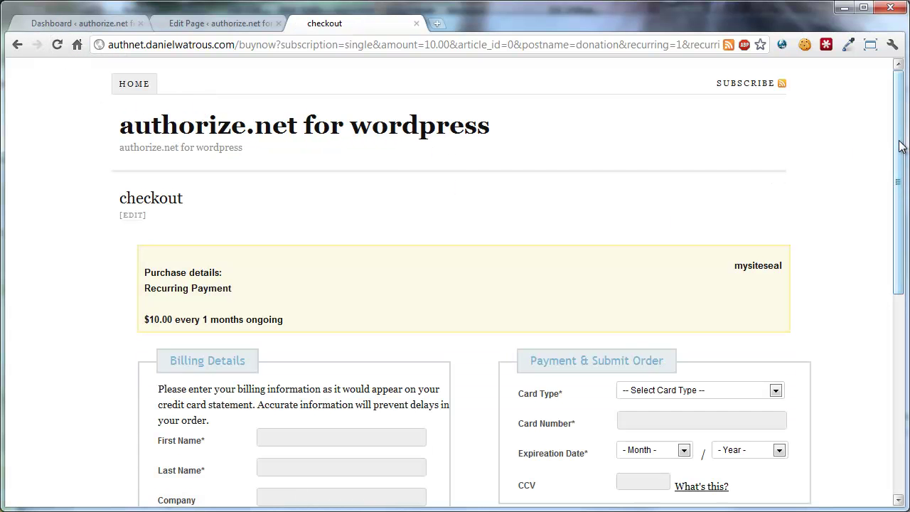
left_click_drag(900, 150, 899, 287)
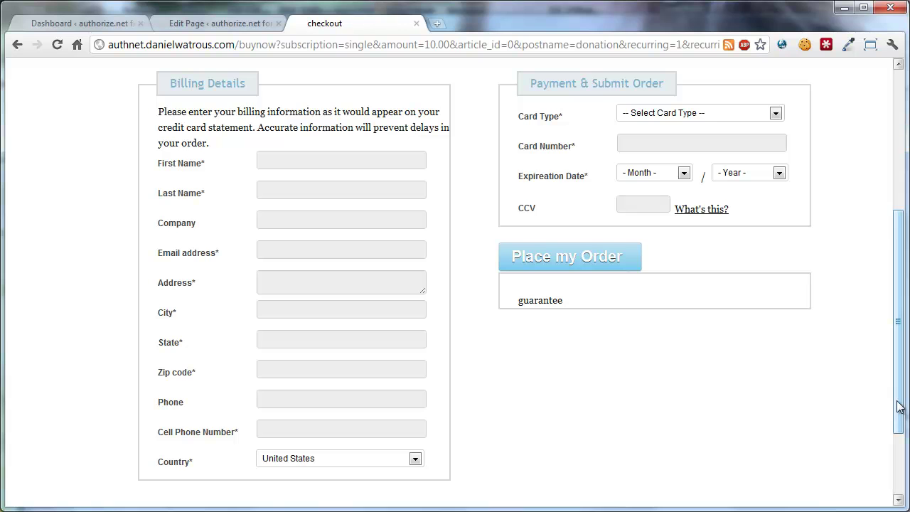
left_click_drag(900, 400, 189, 96)
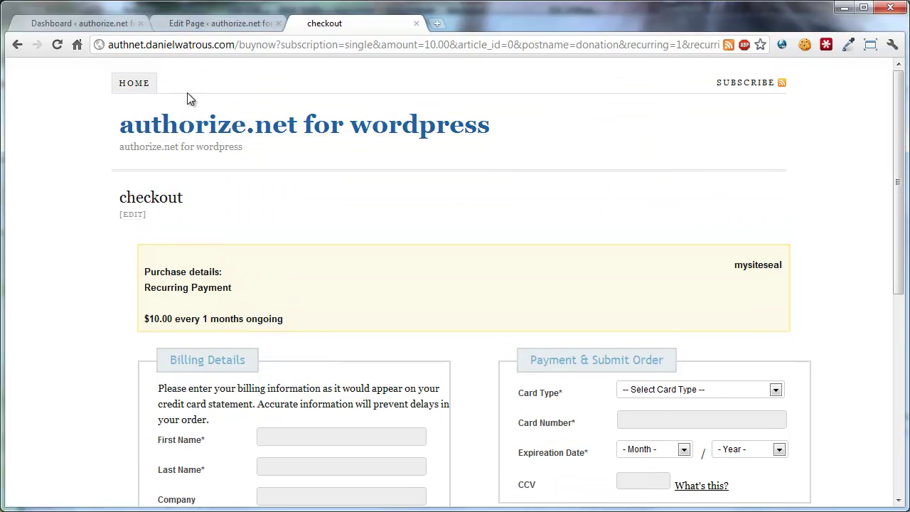
Change the shortcode's style from 2 to 3 and update the checkout page
left_click(232, 22)
double_click(210, 271)
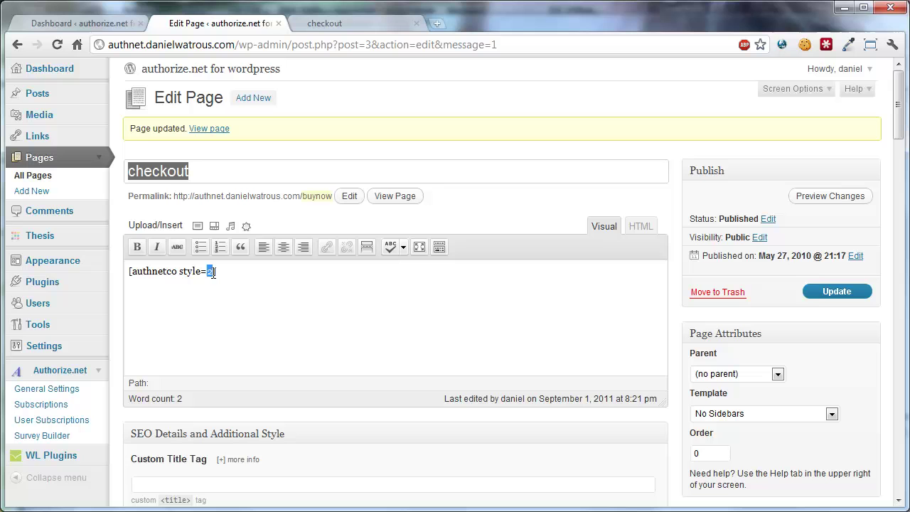
type("3")
left_click(839, 291)
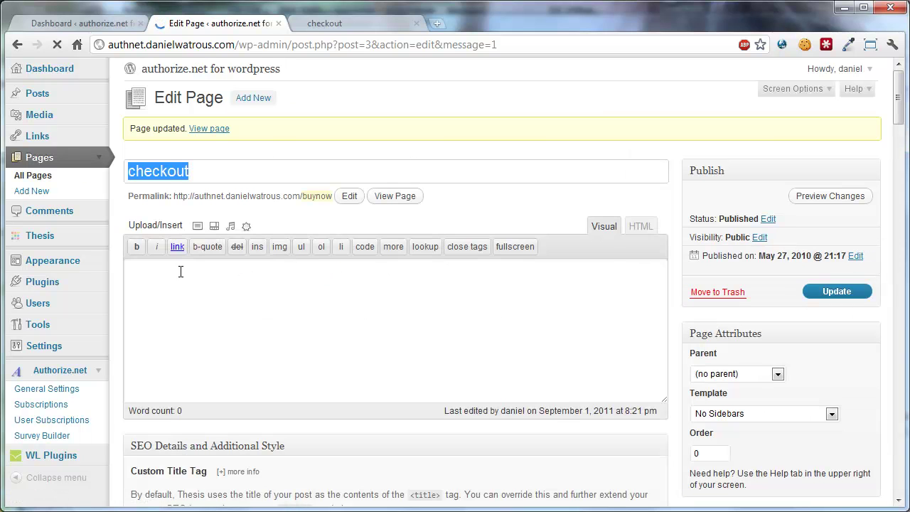
Reload the live checkout page and review its Your Payment and Credit Card Details layout
left_click(339, 21)
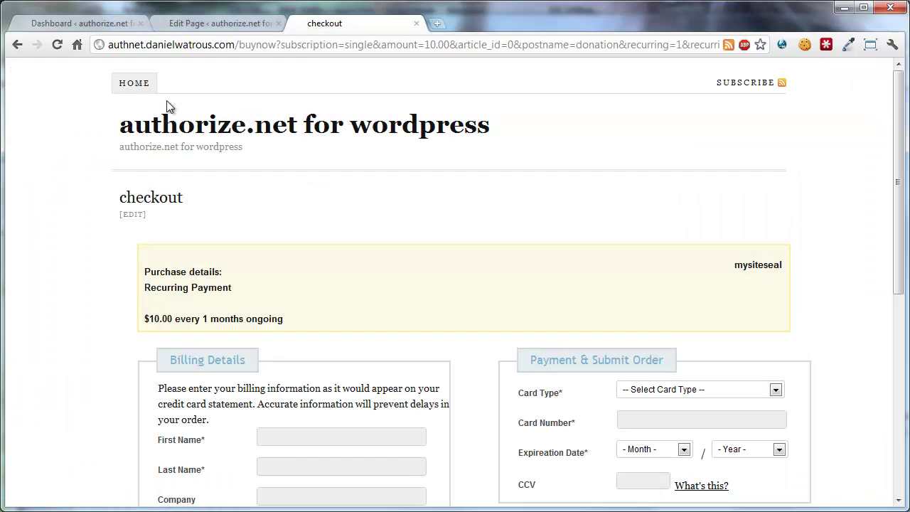
left_click(57, 44)
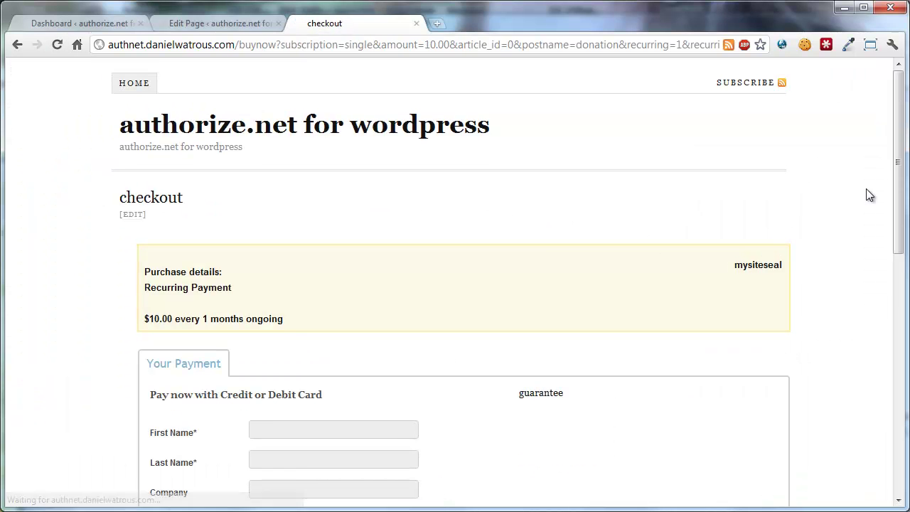
left_click_drag(902, 171, 903, 267)
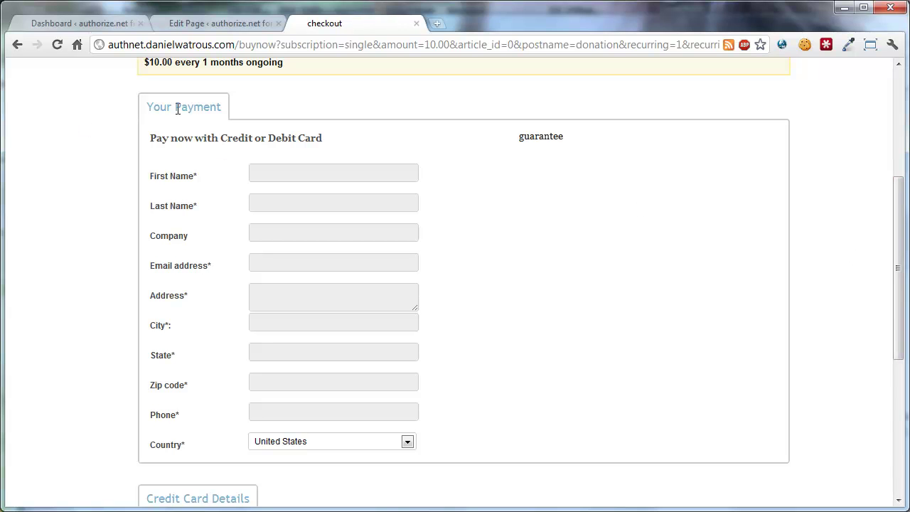
scroll(409, 366, "down", 3)
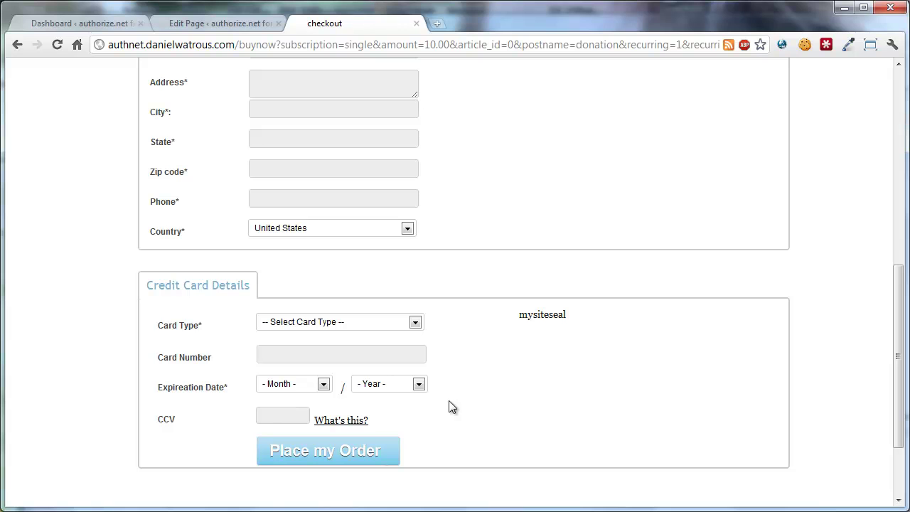
scroll(610, 420, "up", 7)
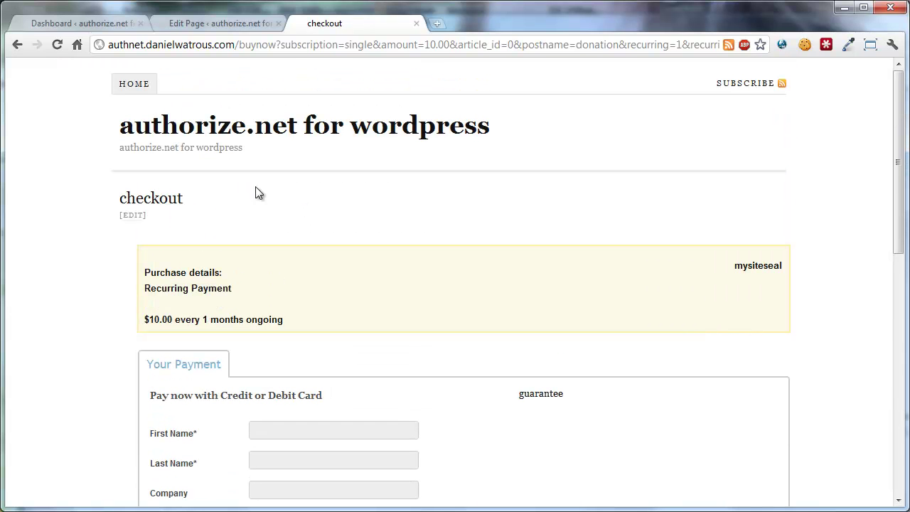
Open the Authorize.net plugin settings and scroll to the checkout shortcode and template synchronization option
left_click(80, 25)
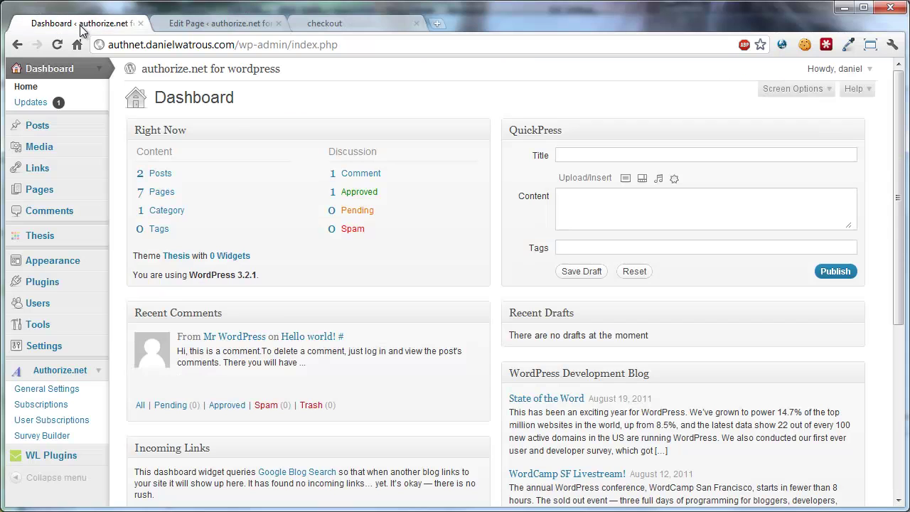
left_click(59, 375)
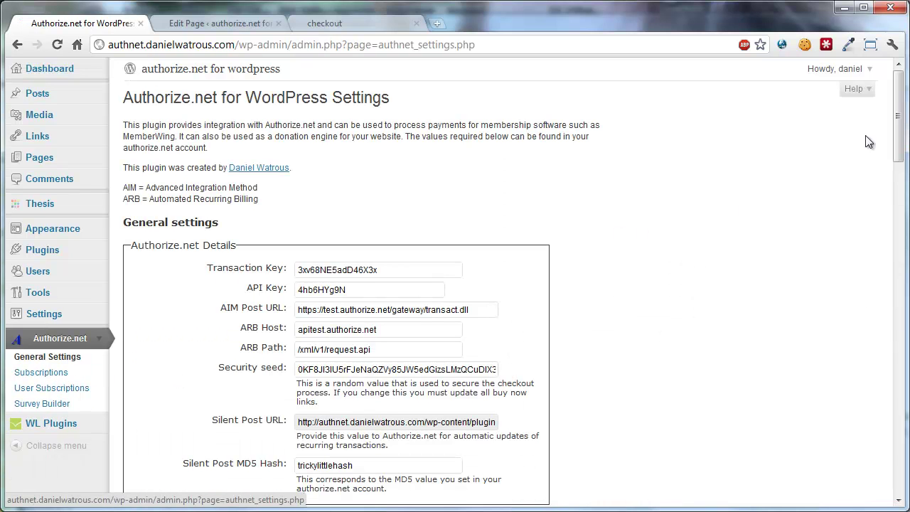
left_click_drag(897, 116, 900, 265)
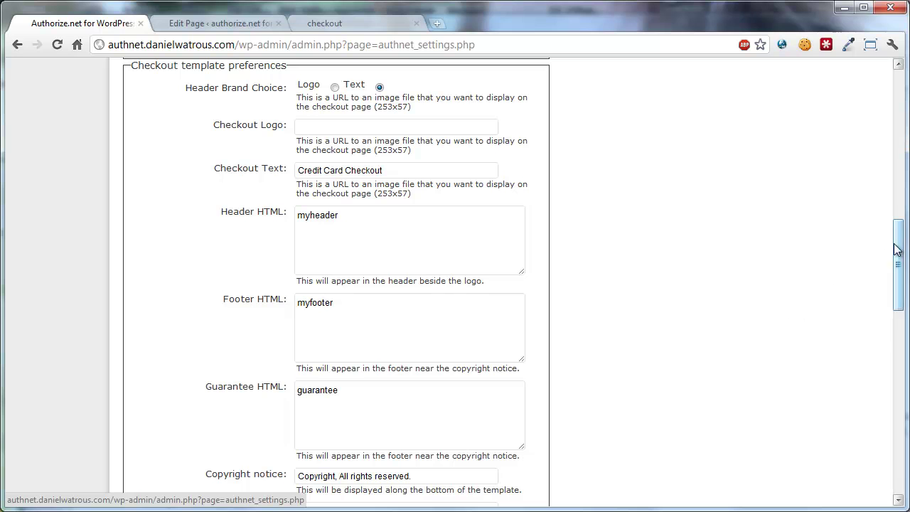
left_click_drag(896, 249, 901, 310)
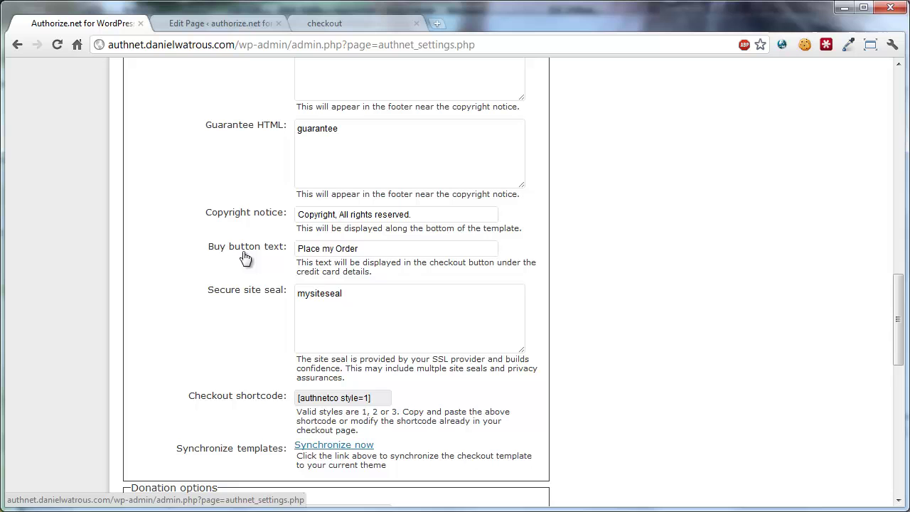
left_click(269, 252)
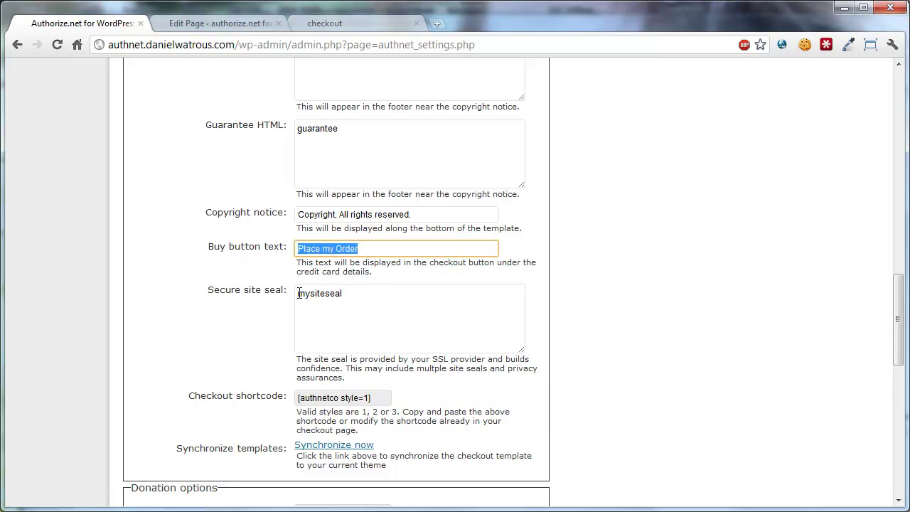
left_click_drag(299, 293, 437, 296)
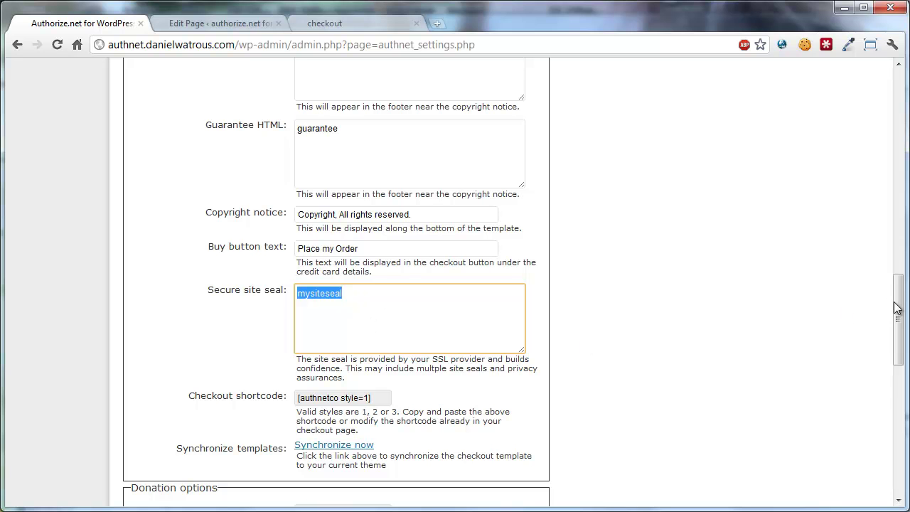
left_click_drag(901, 307, 899, 341)
key("Tab")
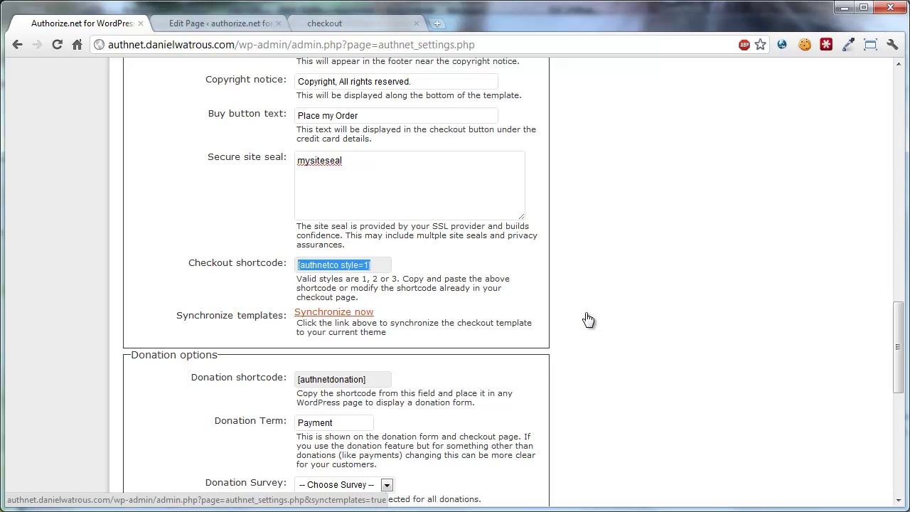
Synchronize the checkout template files with the theme and glance at the live checkout page
key("Return")
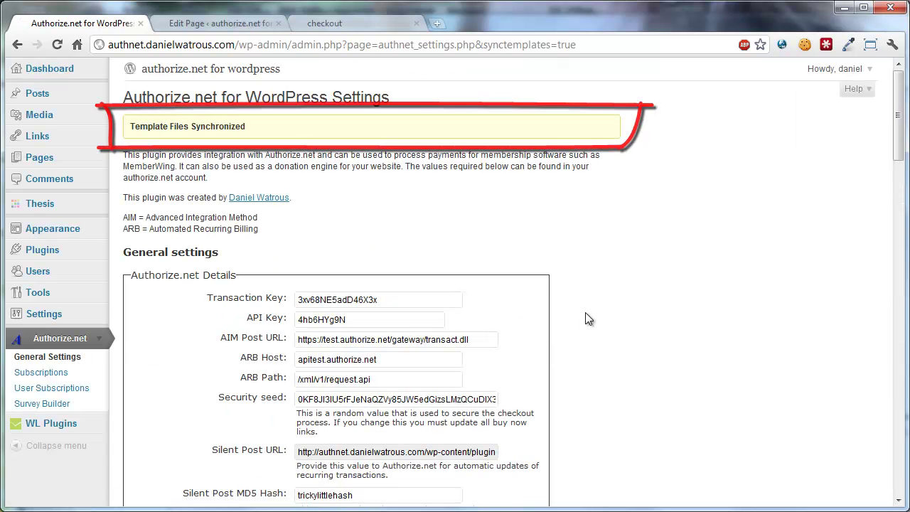
key("ctrl+3")
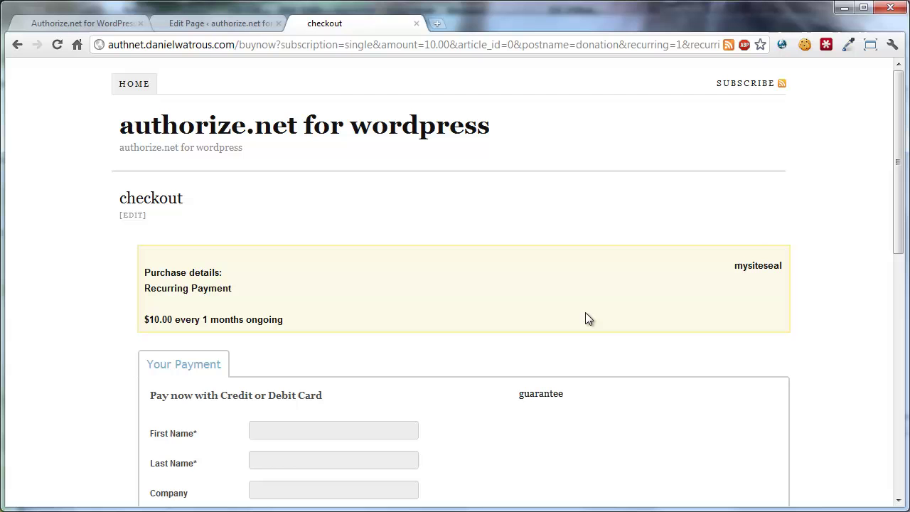
key("ctrl+1")
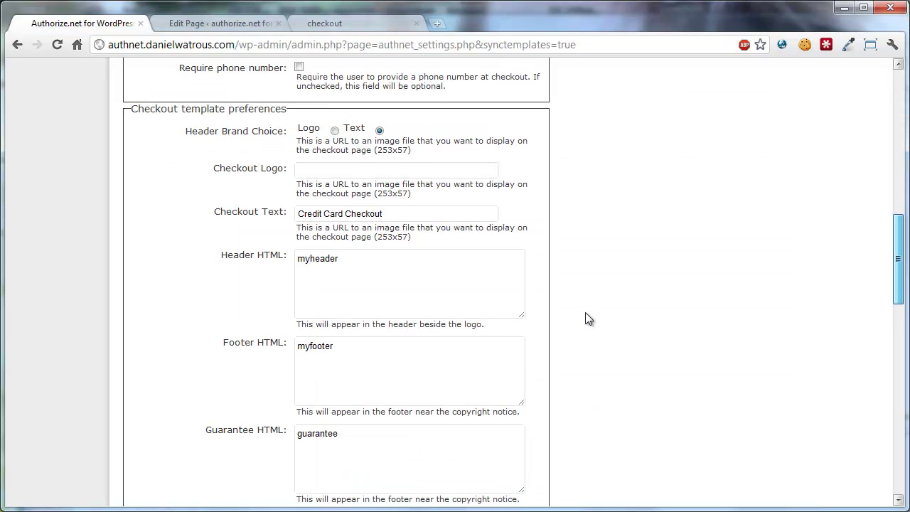
Refresh the Authorize.net settings page and switch to the checkout page editor
scroll(586, 312, "down", 3)
scroll(585, 312, "down", 3)
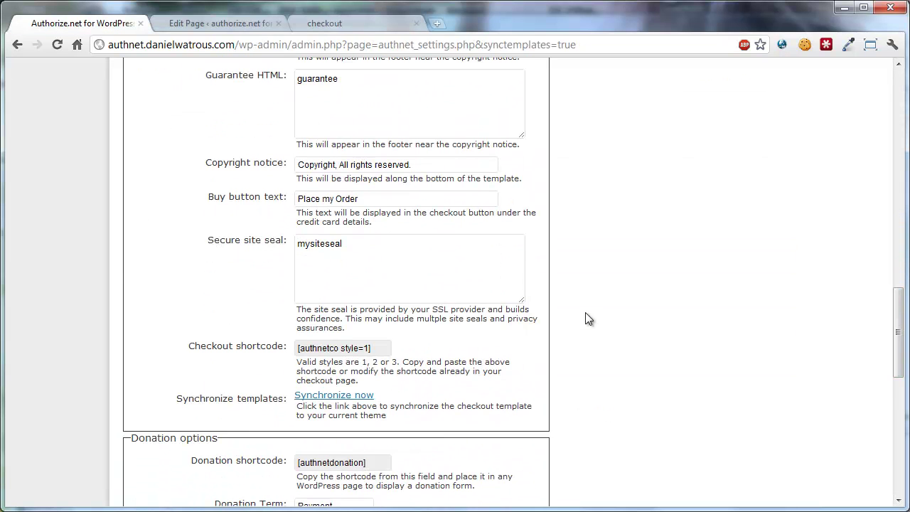
key("F5")
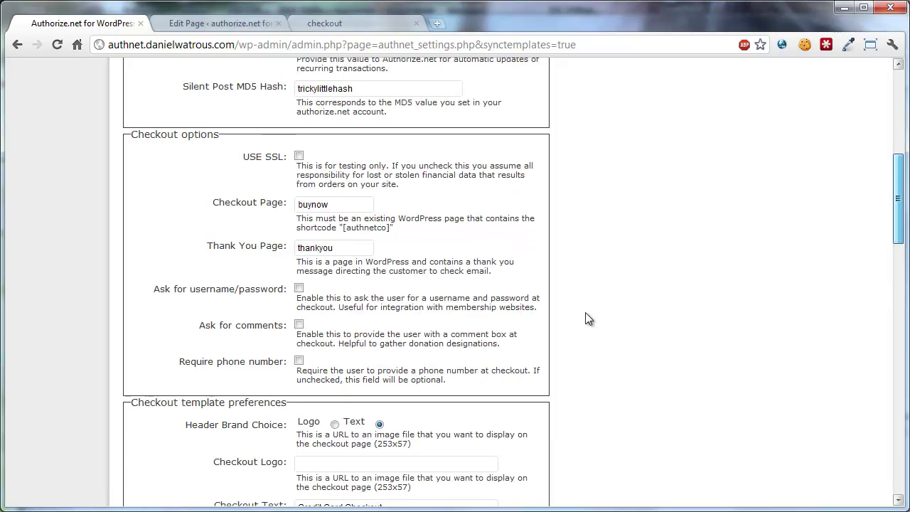
scroll(585, 312, "down", 3)
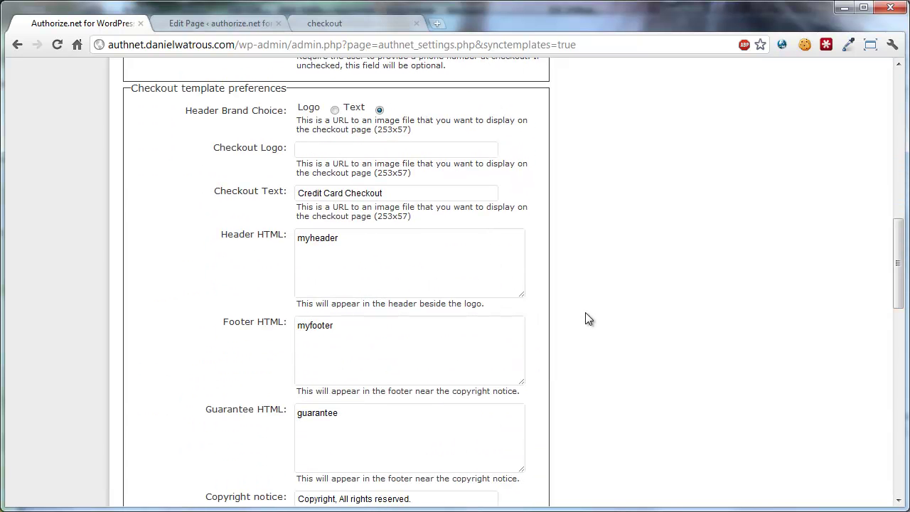
key("ctrl+Tab")
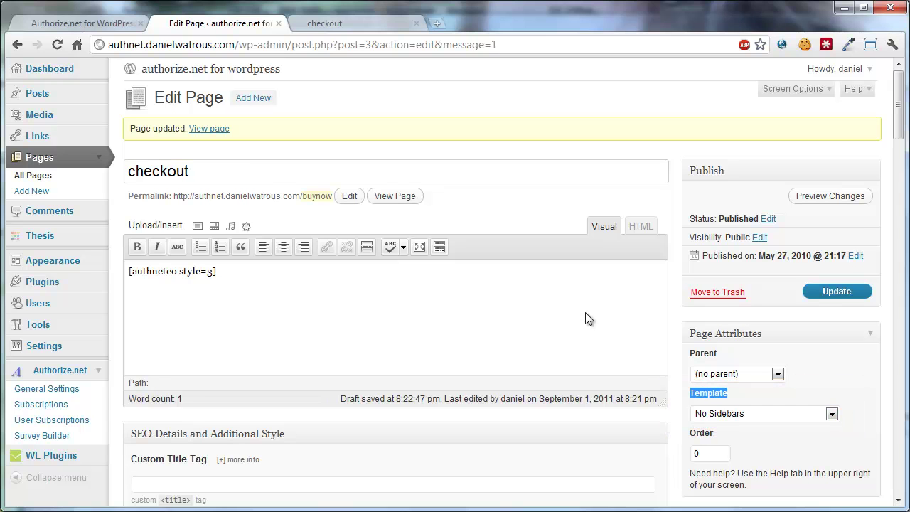
Set the checkout page's template to Authorize.net Checkout Template and update the page
key("alt+Down")
key("a")
key("u")
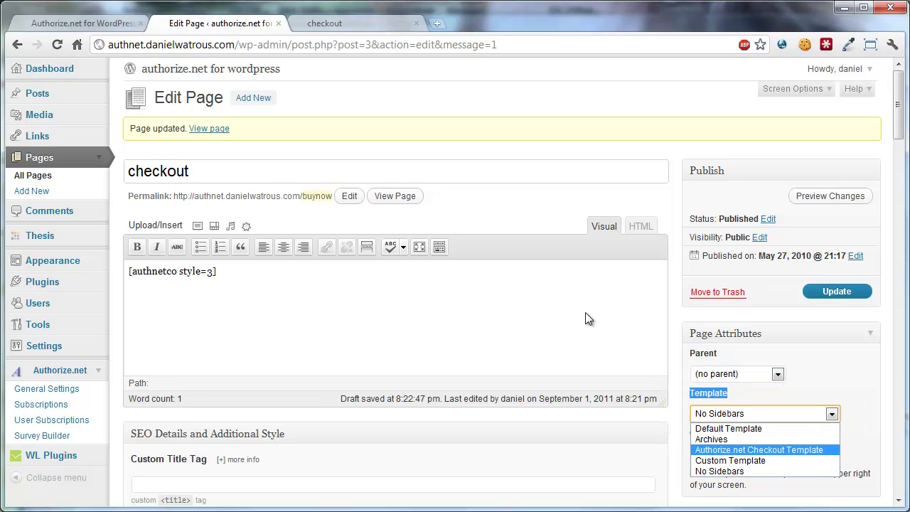
key("Return")
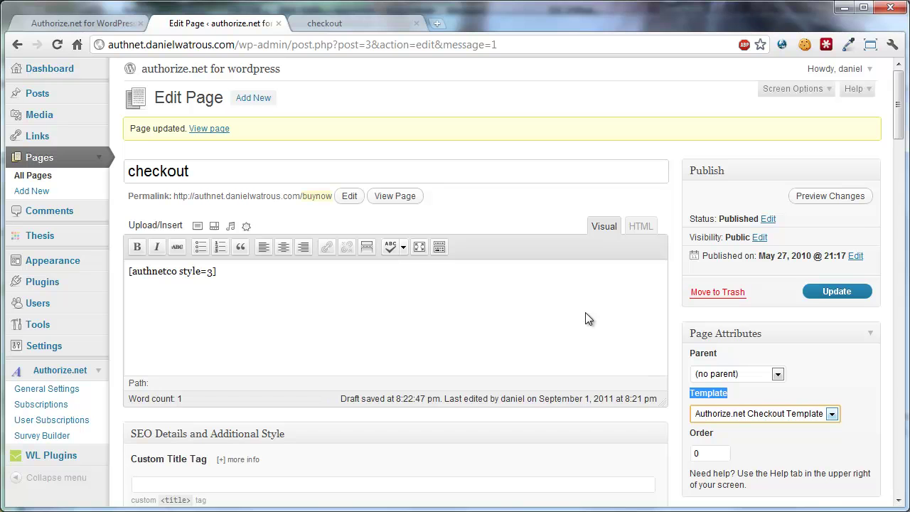
key("Return")
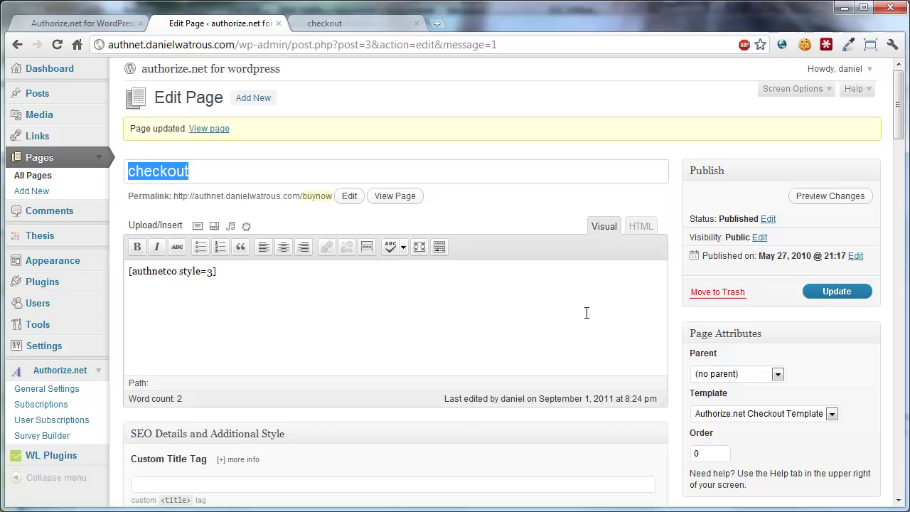
Reload the live checkout page and review its Credit Card Checkout header and footer placeholders
key("ctrl+Tab")
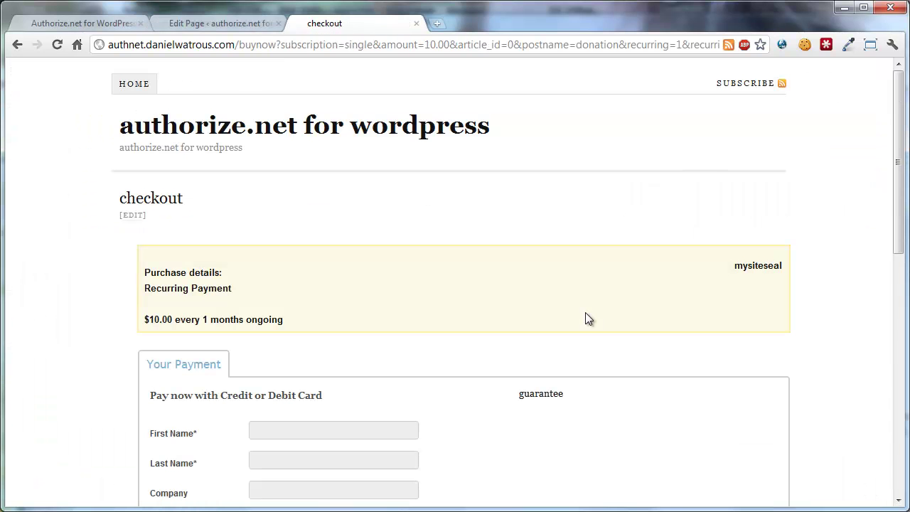
key("F5")
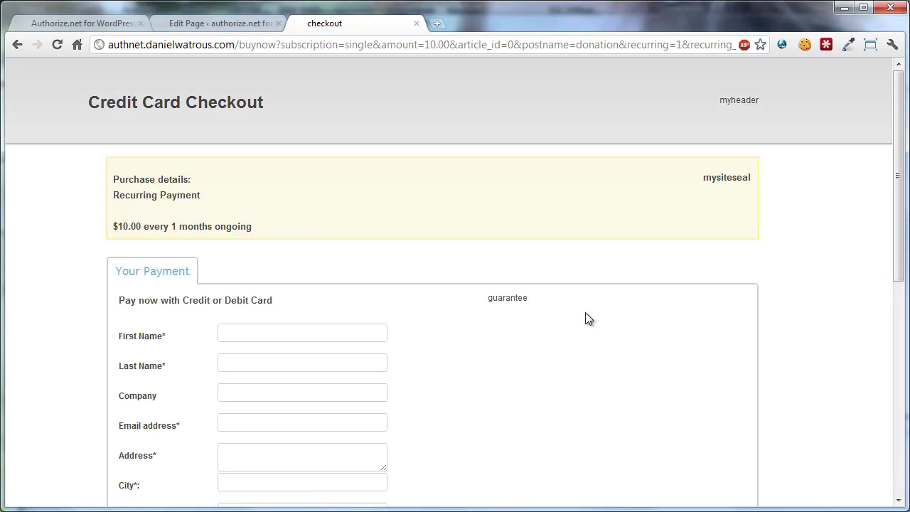
scroll(589, 317, "down", 6)
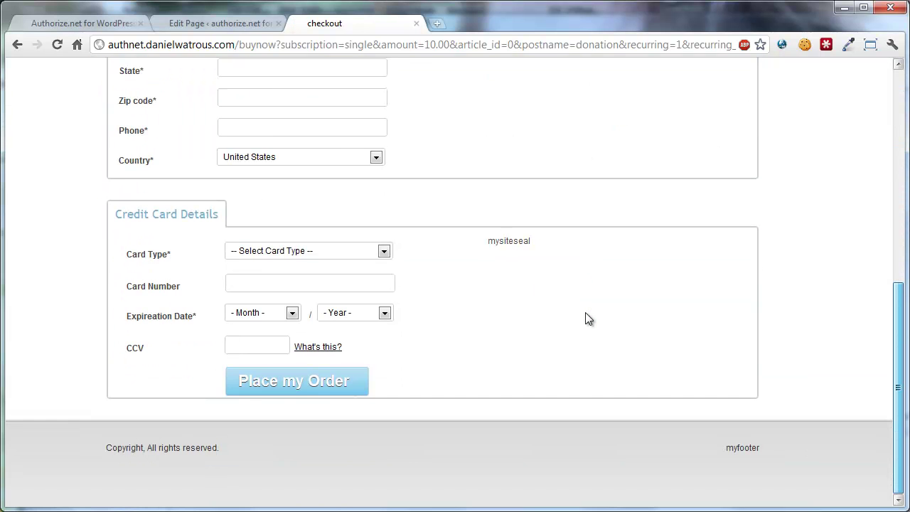
scroll(588, 318, "up", 6)
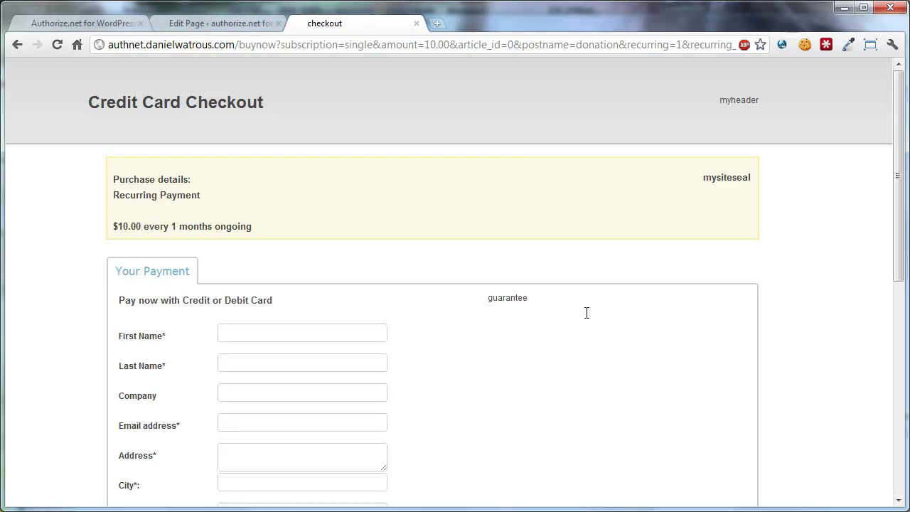
scroll(587, 313, "down", 6)
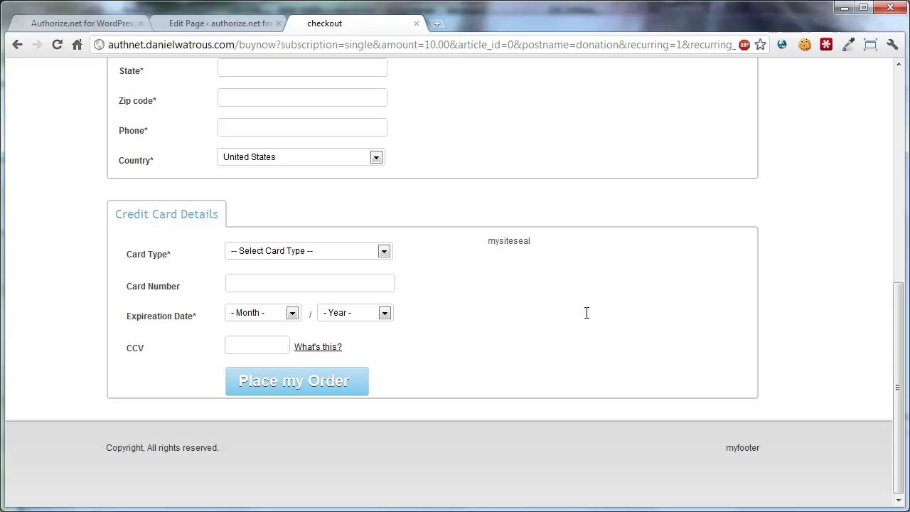
scroll(587, 313, "up", 6)
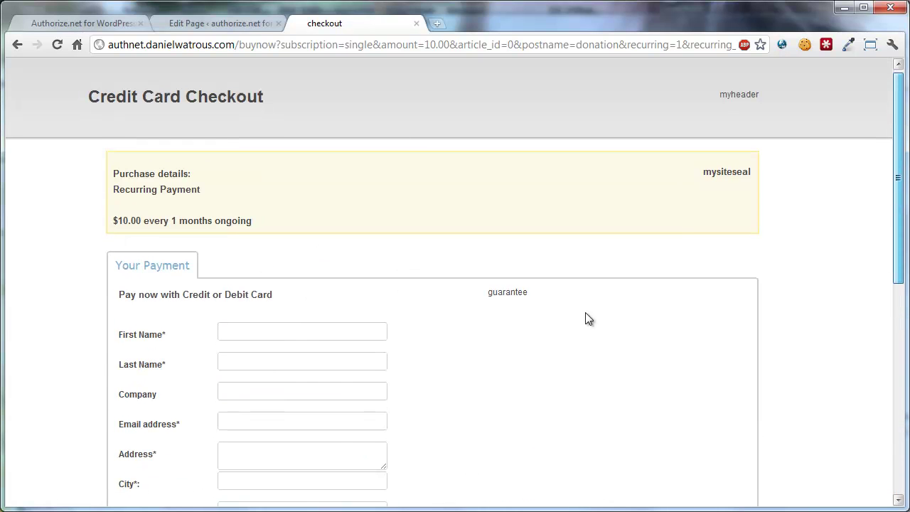
Set the Checkout Text to 'My Company'
key("ctrl+1")
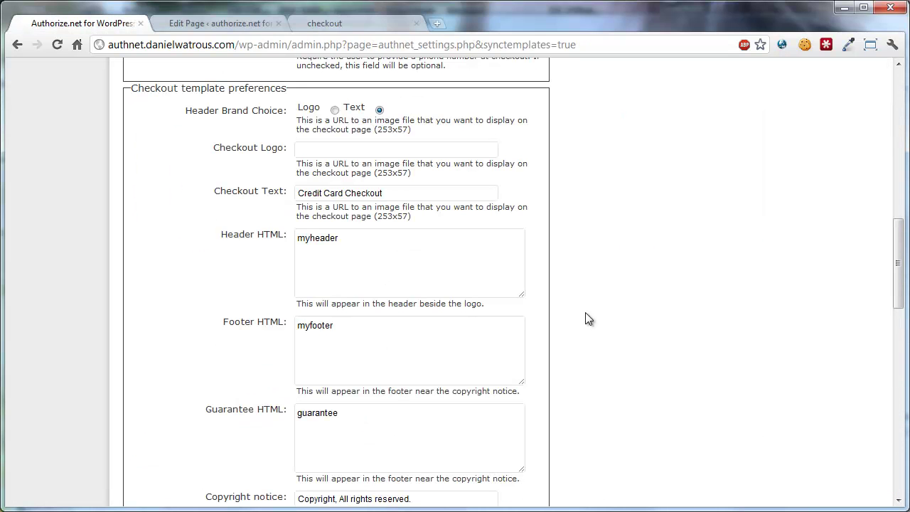
key("Tab")
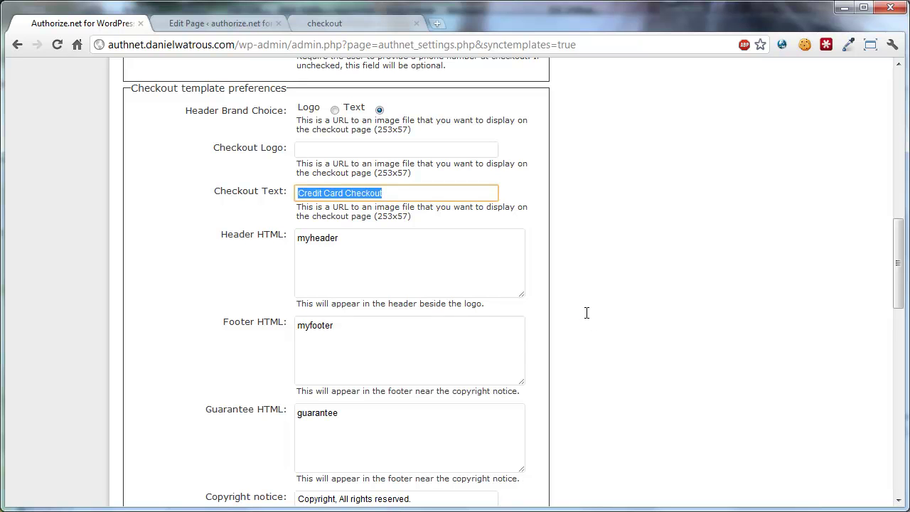
type("Buy ")
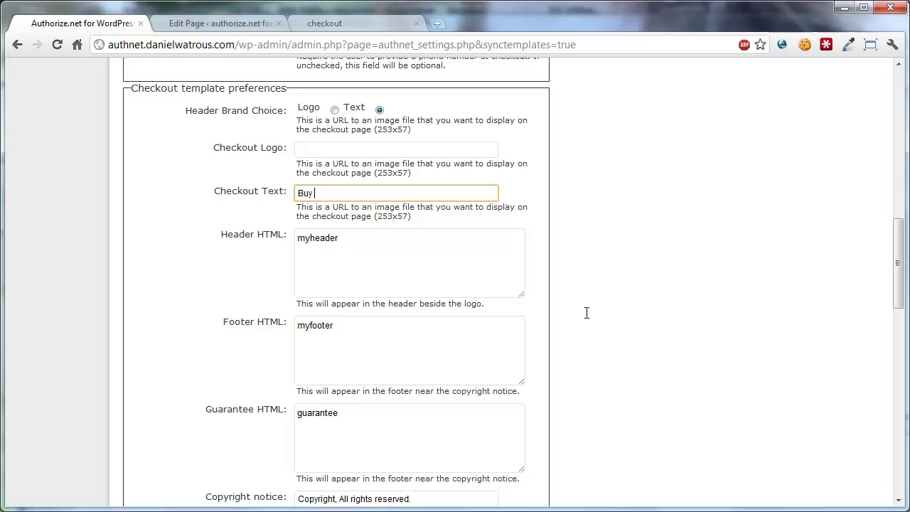
type("Now Page")
key("ctrl+a")
type("My Company")
Set Header HTML to 'complete your purchase below', Footer HTML to 'links to privacy', and start the guarantee as '30 day money back'
key("Tab")
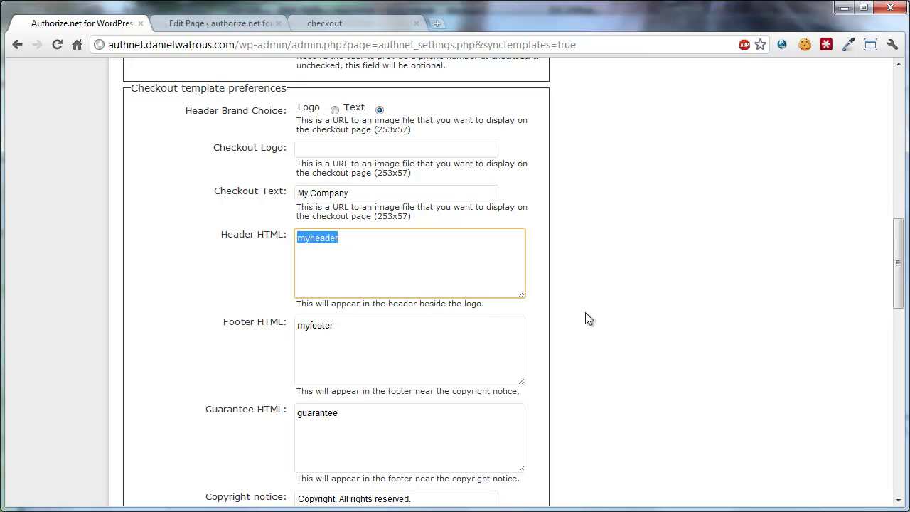
type("complet")
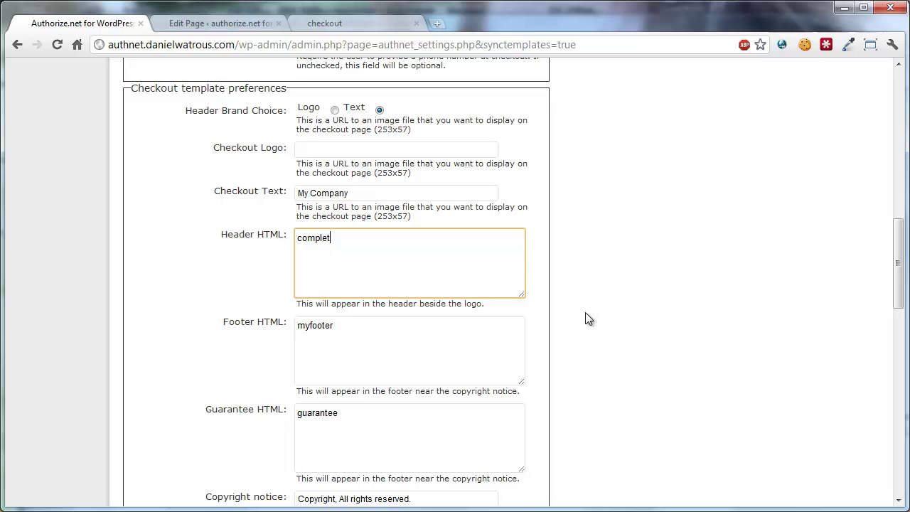
type("e your purchase below")
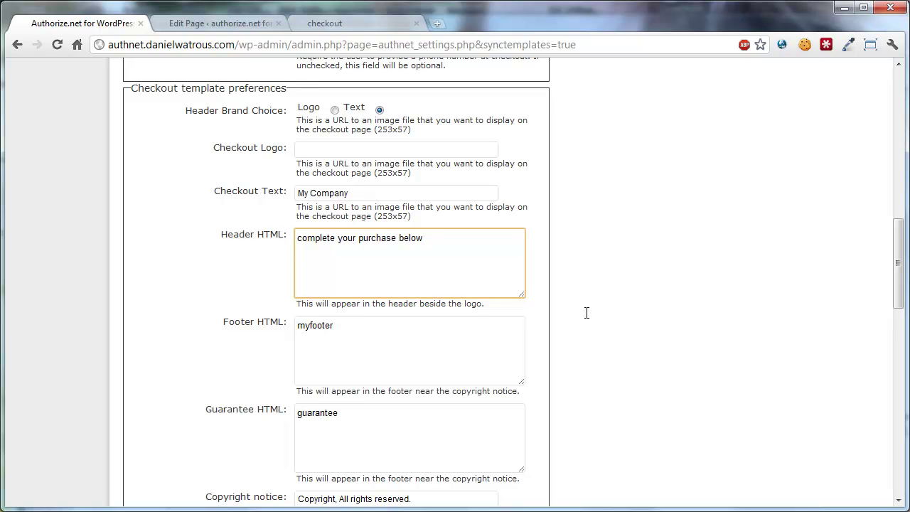
key("Tab")
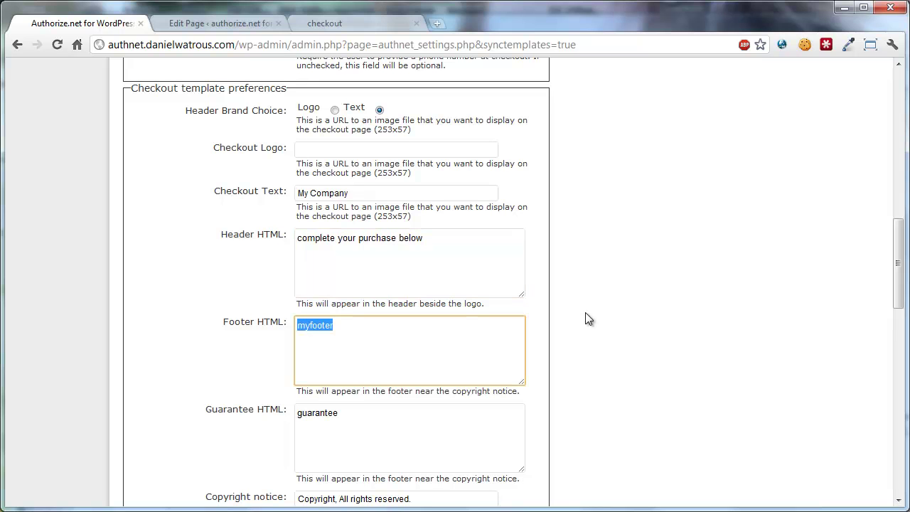
type("links to privacy")
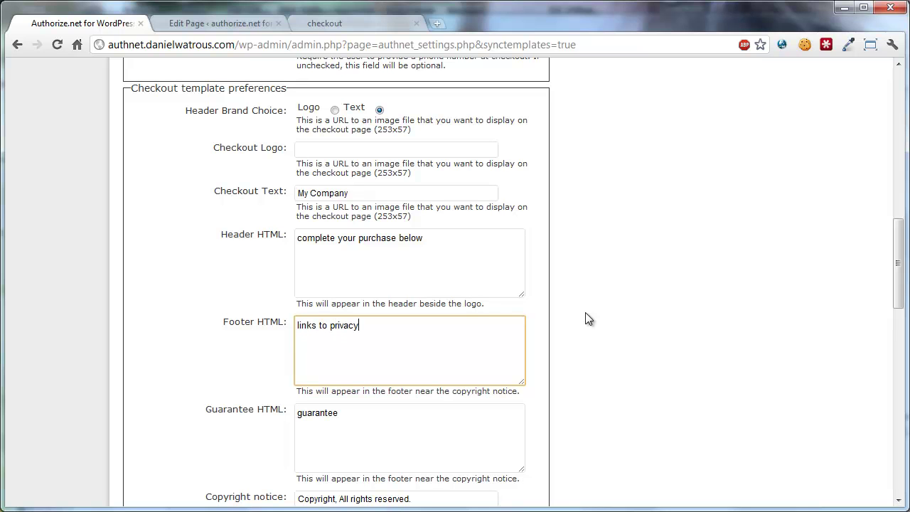
key("ctrl+a")
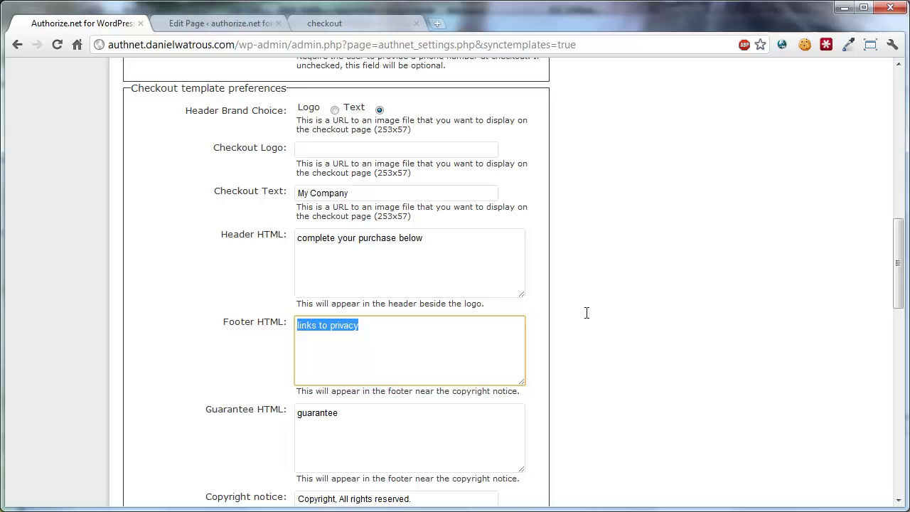
key("shift+Tab")
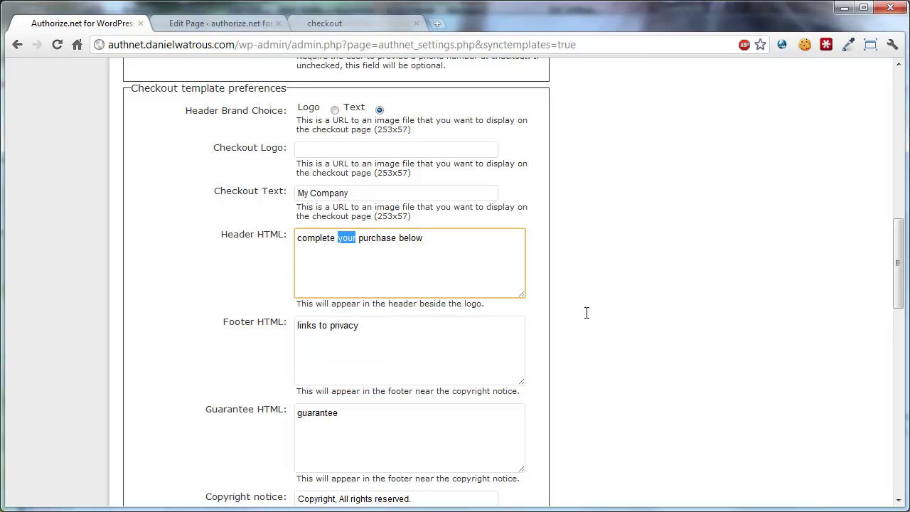
key("Tab")
key("Tab")
key("ctrl+a")
type("30 ")
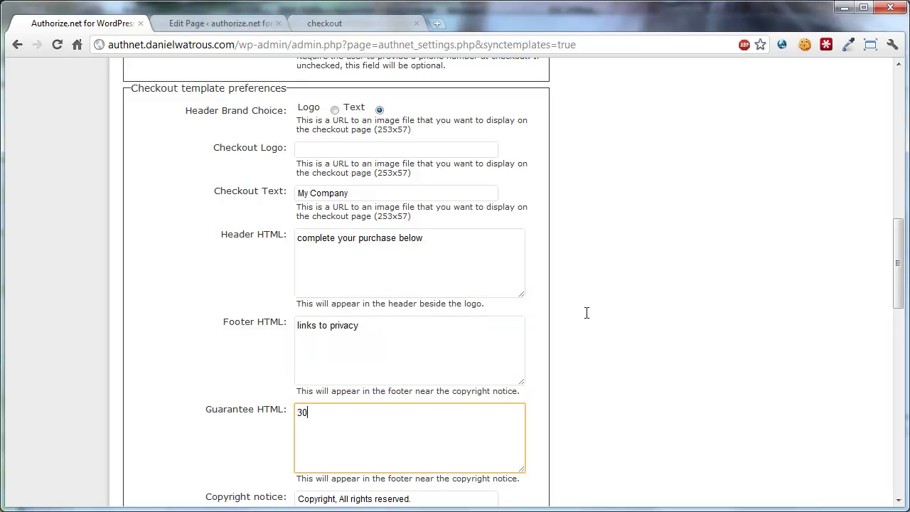
type("day money back")
Append the owner's name and the year 2011 to the copyright notice
scroll(587, 313, "down", 3)
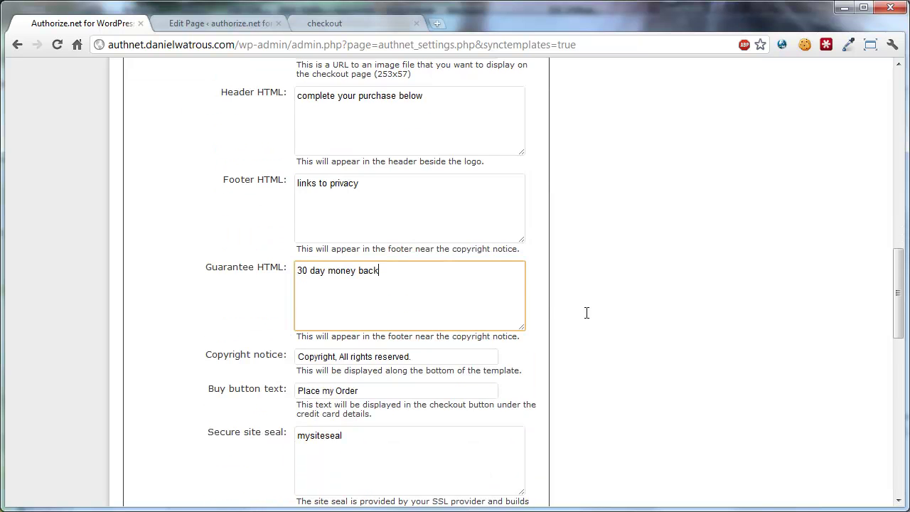
key("Tab")
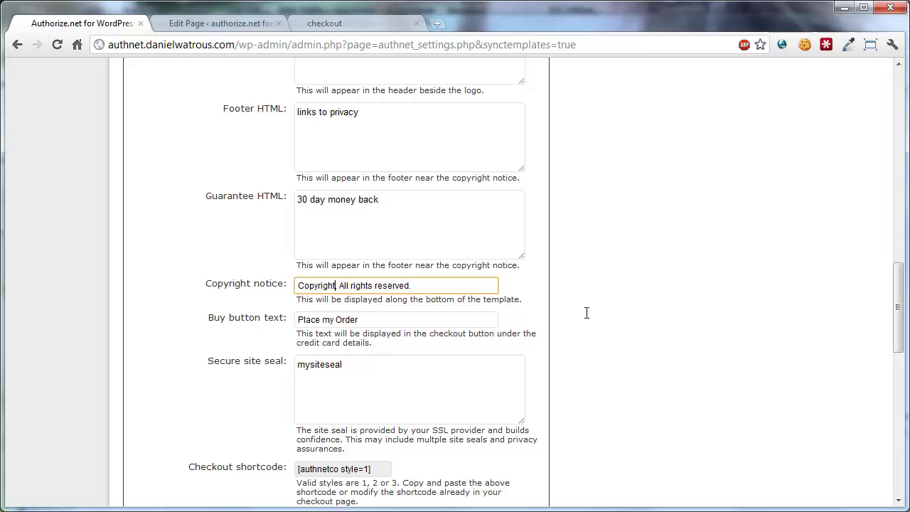
type(", Daniel Wat")
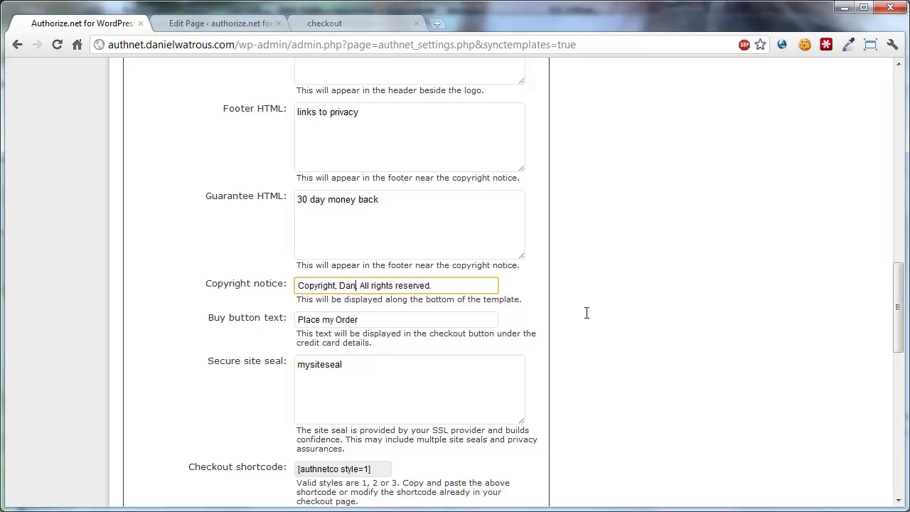
type("rous")
type(" 2001")
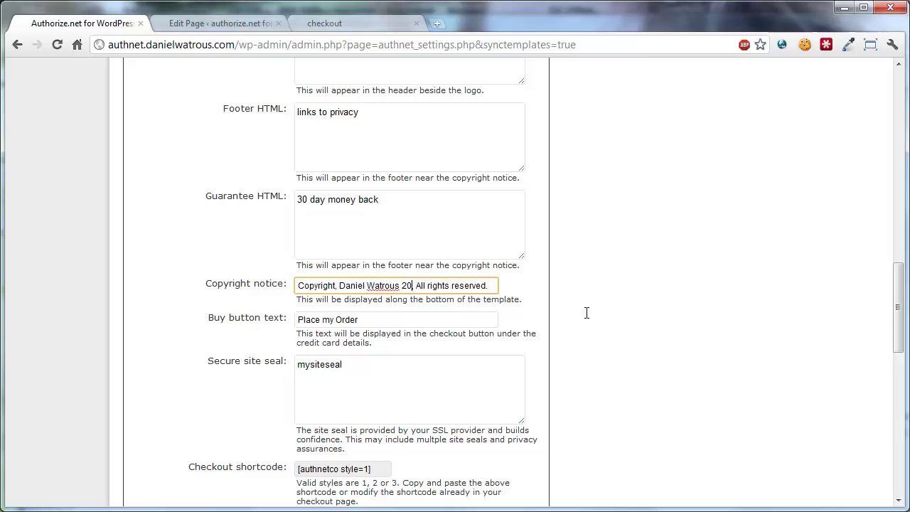
key("BackSpace")
key("BackSpace")
type("11")
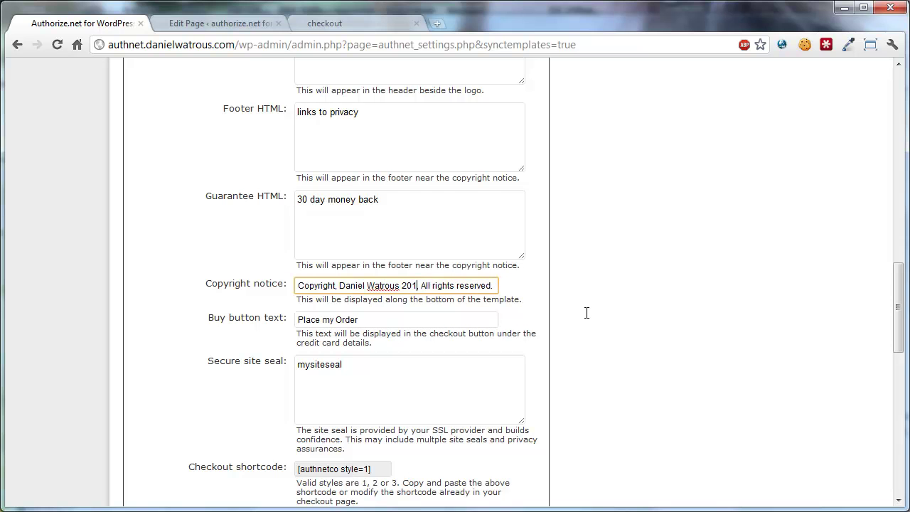
Set the buy button text to 'Buy Now' and the site seal to 'SSL or Authorize.net SEAL'
key("Tab")
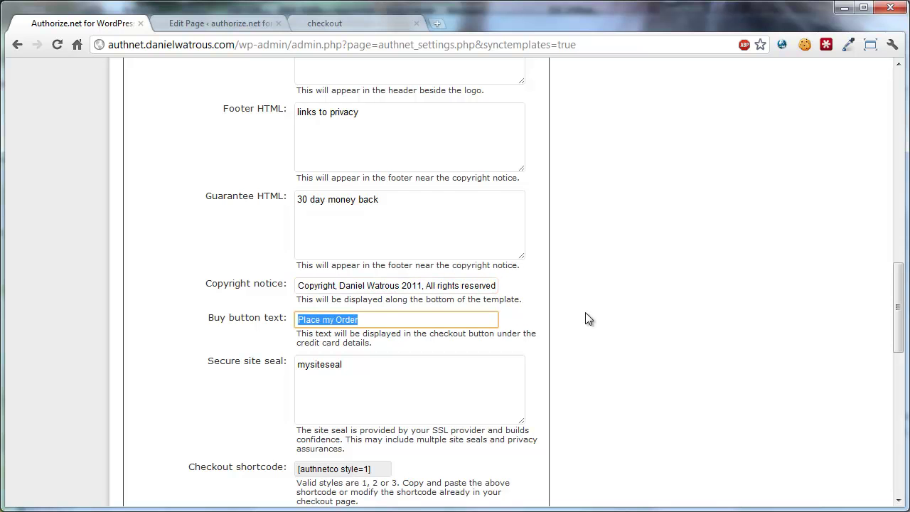
type("Buy N")
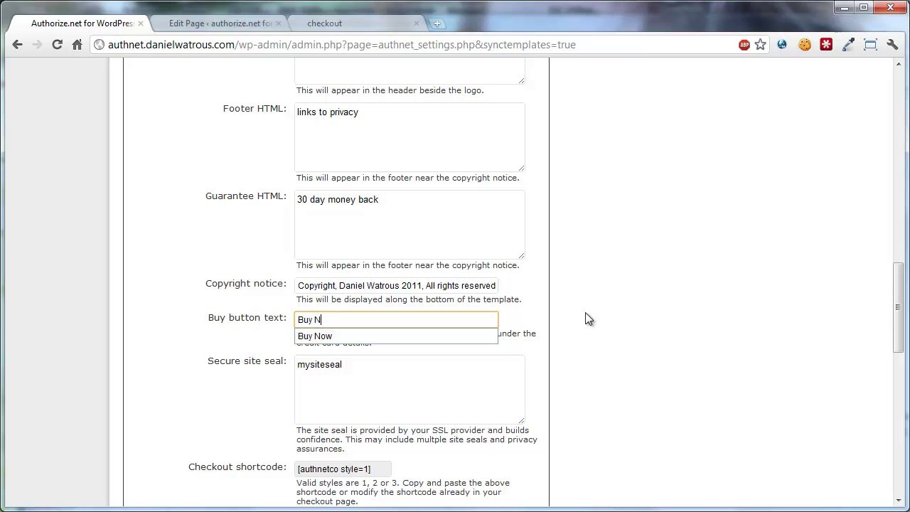
type("ow")
key("Tab")
key("ctrl+a")
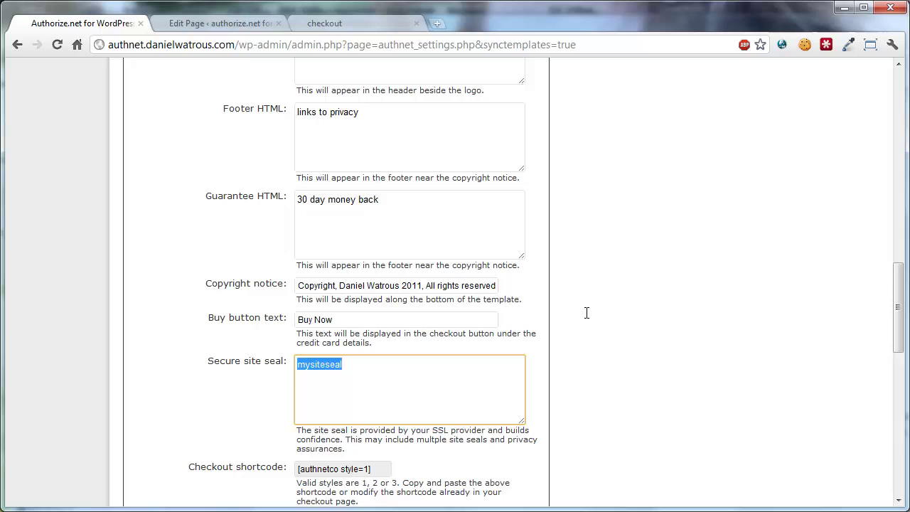
type("SSL or Autho")
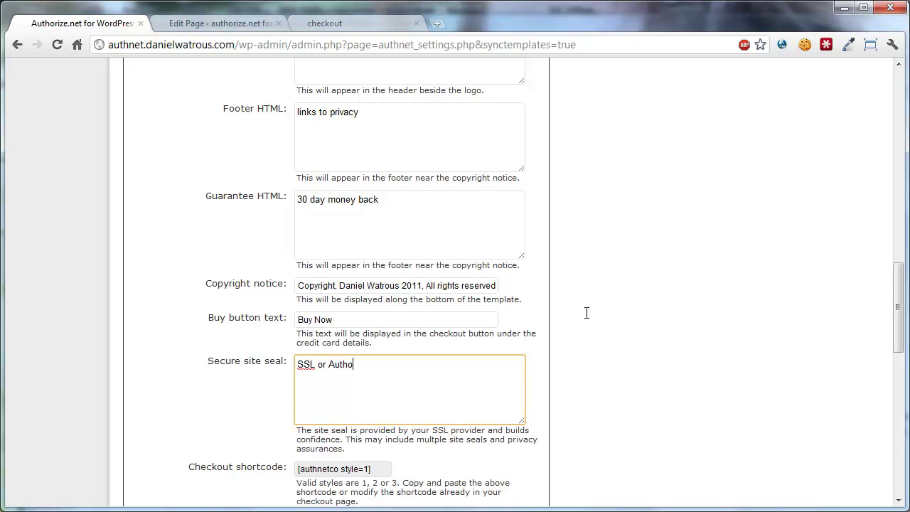
type("rize.net SEAL")
Save the updated Authorize.net template settings and go to the checkout page
scroll(586, 313, "down", 1)
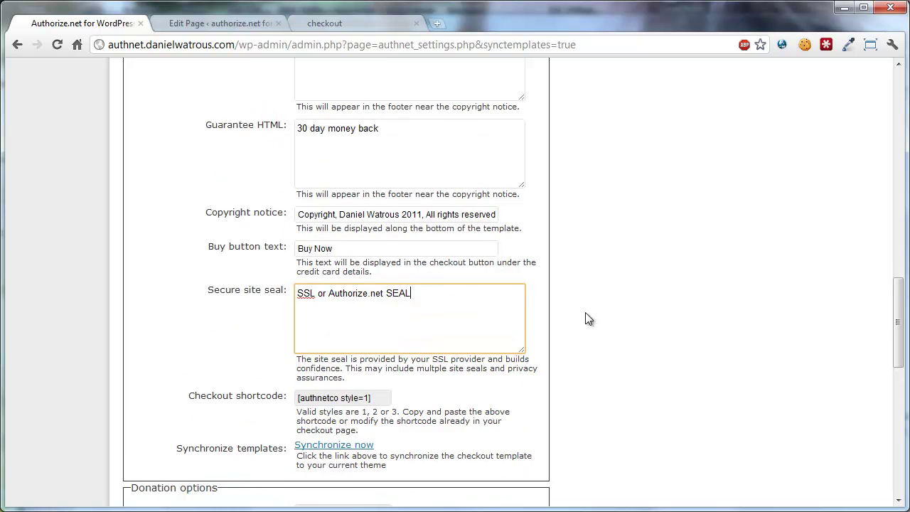
scroll(587, 313, "up", 4)
scroll(587, 313, "down", 4)
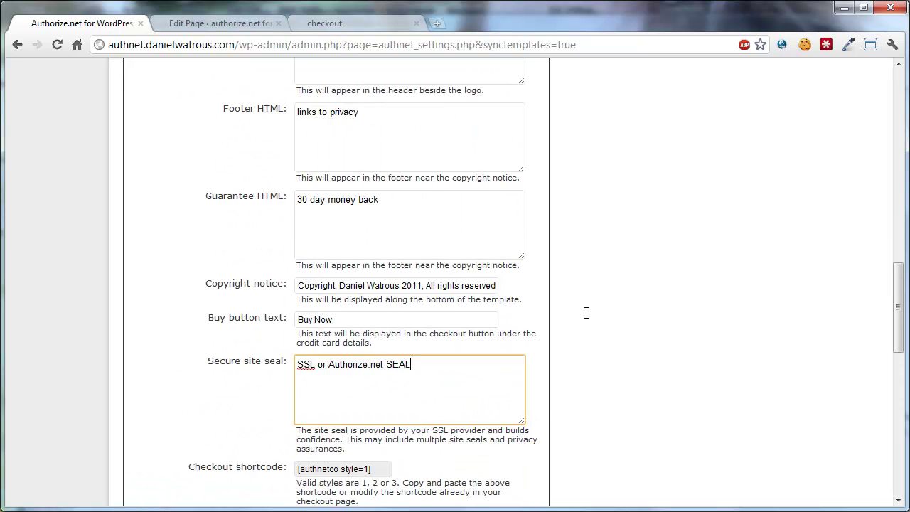
scroll(586, 319, "down", 7)
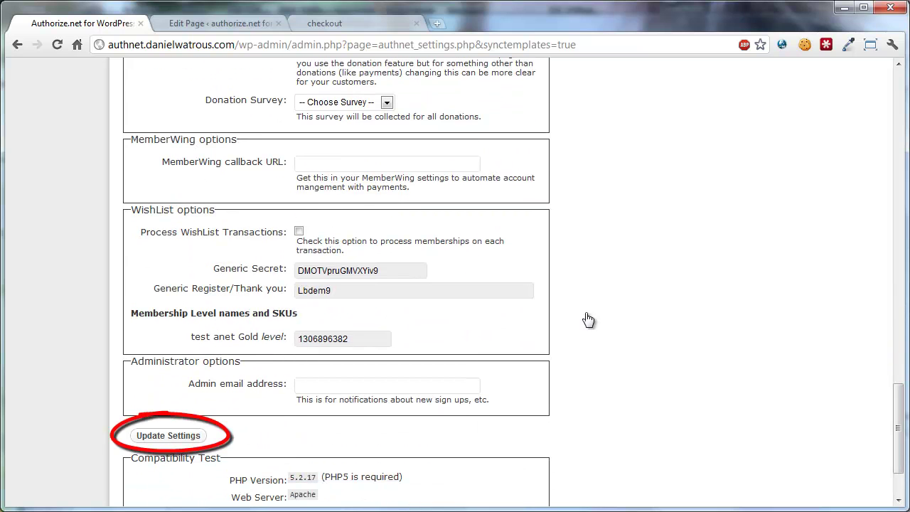
key("Return")
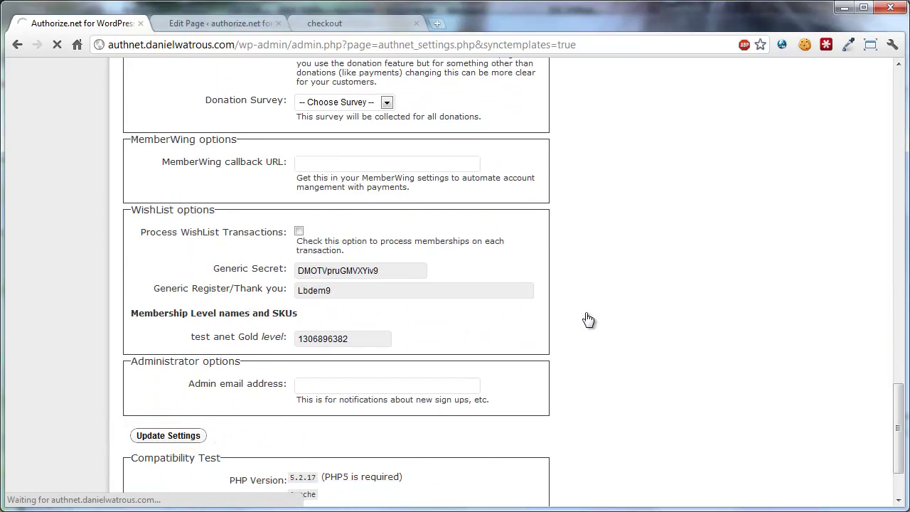
key("ctrl+3")
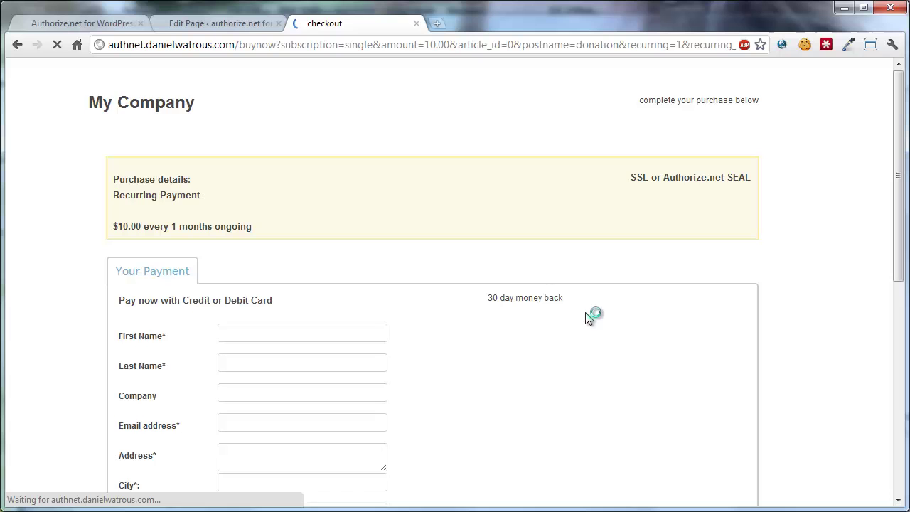
Check the My Company heading, 'complete your purchase below' header, Buy Now button and copyright footer on the checkout
key("shift+Right")
key("shift+Right")
key("shift+Right")
key("shift+Right")
key("shift+Right")
key("shift+Right")
key("shift+Right")
key("shift+Right")
key("shift+Right")
key("shift+Right")
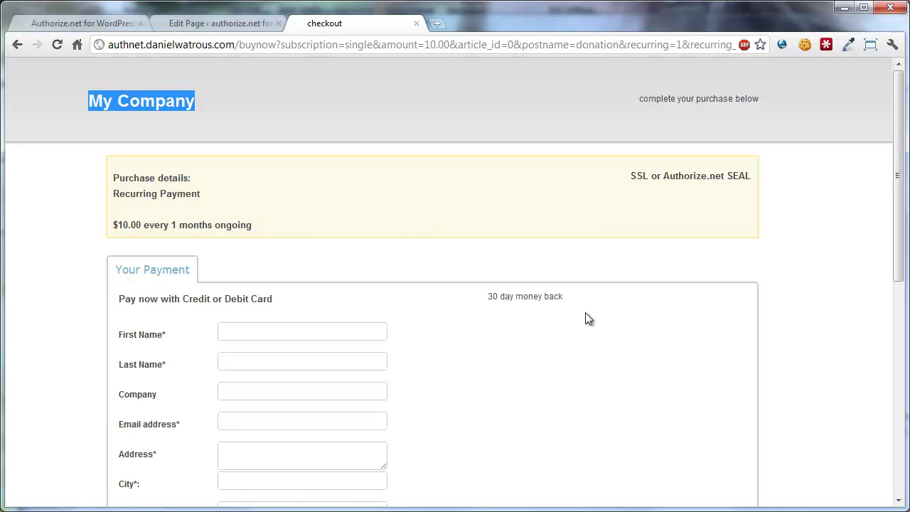
left_click(589, 319)
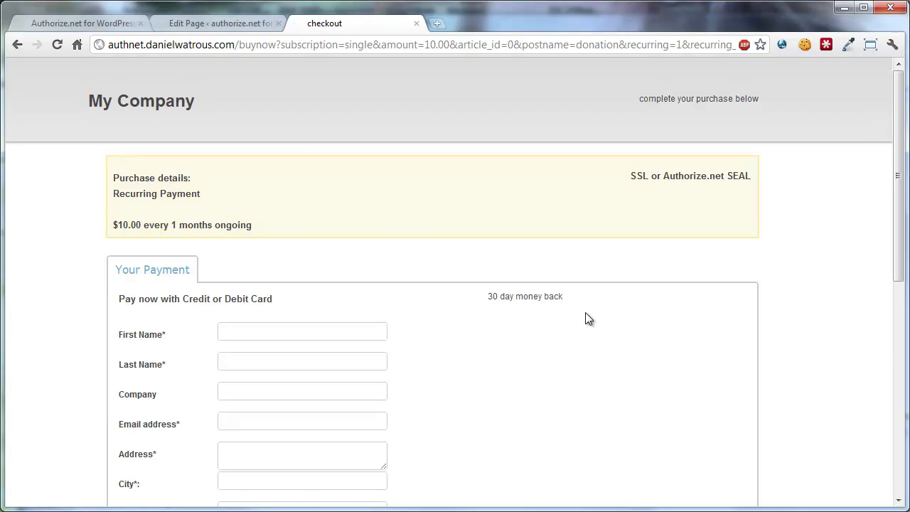
key("shift+Right")
key("shift+Right")
key("shift+Right")
key("shift+Right")
key("shift+Right")
key("shift+Right")
key("shift+Right")
key("shift+Right")
key("shift+Right")
key("shift+Right")
key("shift+Right")
key("shift+Right")
key("shift+Right")
key("shift+Right")
key("shift+Right")
key("shift+Right")
key("shift+Right")
key("shift+Right")
key("shift+Right")
key("shift+Right")
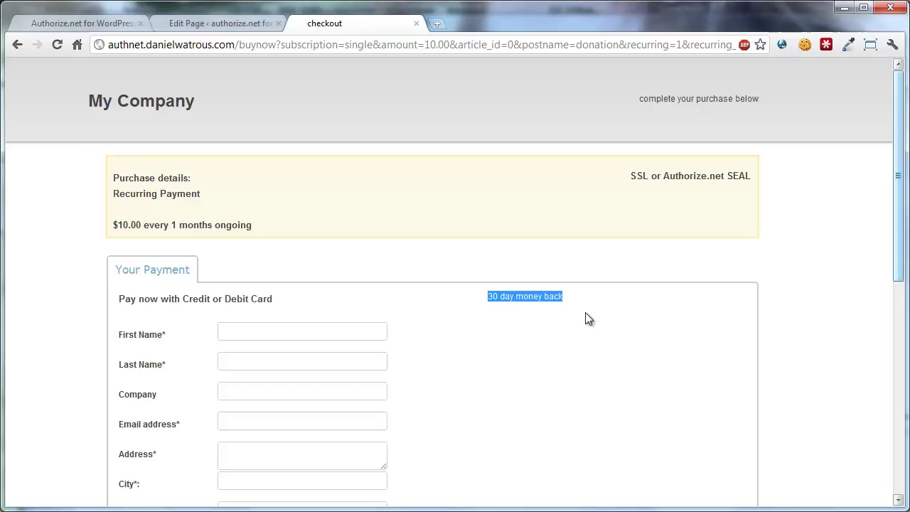
scroll(588, 320, "down", 3)
scroll(588, 320, "down", 10)
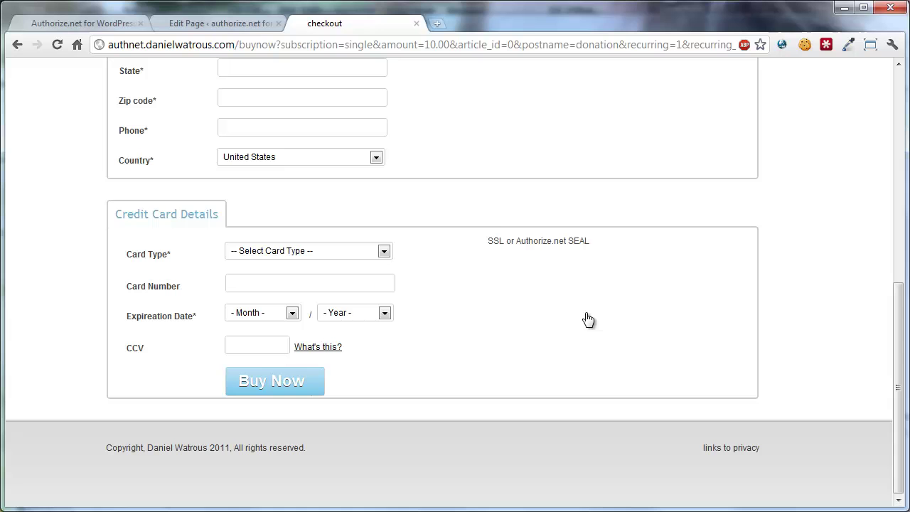
scroll(588, 319, "up", 2)
scroll(588, 319, "up", 4)
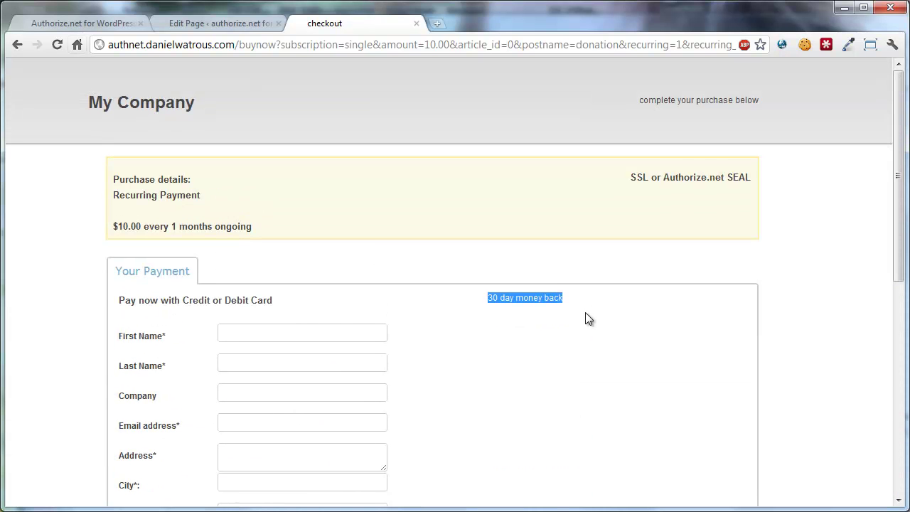
Look up the Checkout shortcode style values in Authorize.net settings, then return to the checkout page editor
key("ctrl+1")
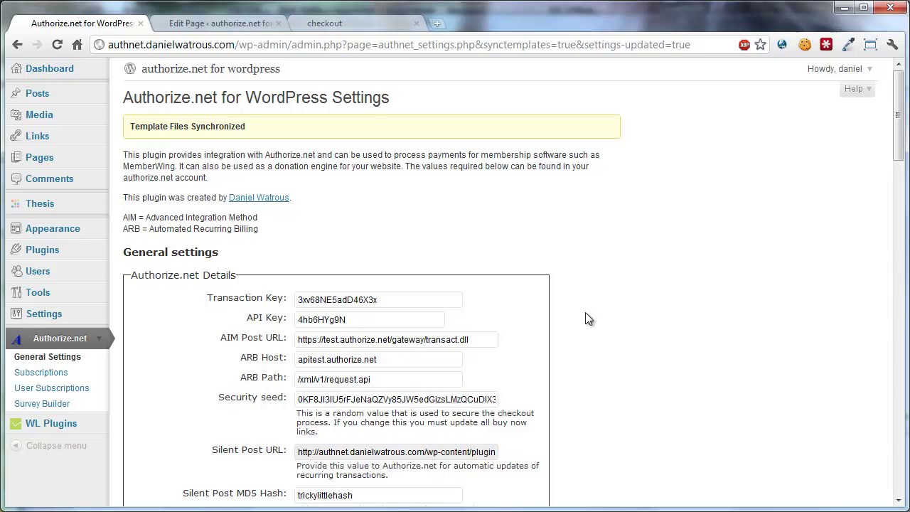
scroll(588, 319, "down", 14)
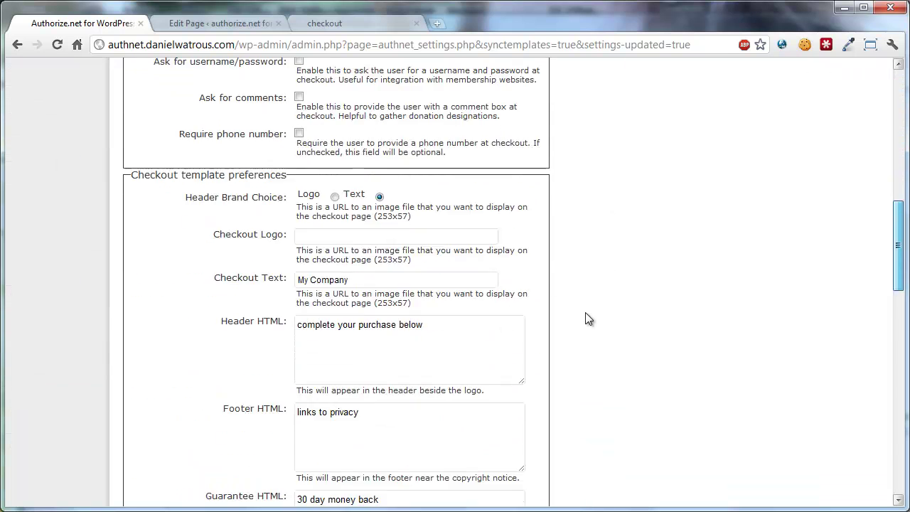
scroll(588, 319, "down", 2)
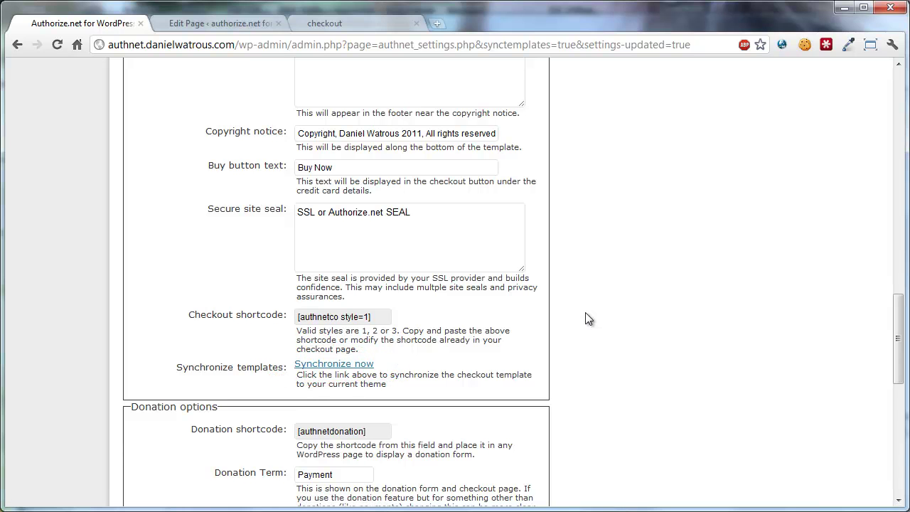
key("shift+Tab")
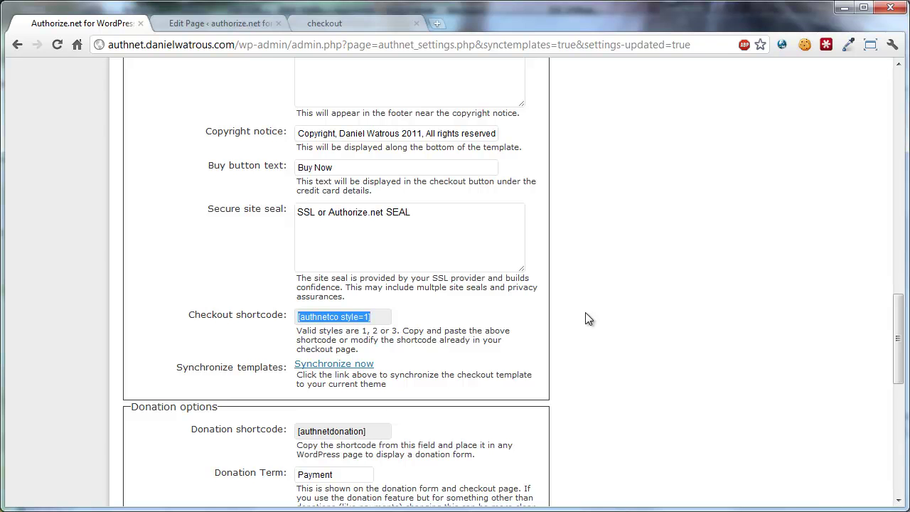
key("ctrl+Tab")
Change the shortcode to [authnetco style=2] and update the page, keeping the Authorize.net Checkout Template
left_click(586, 313)
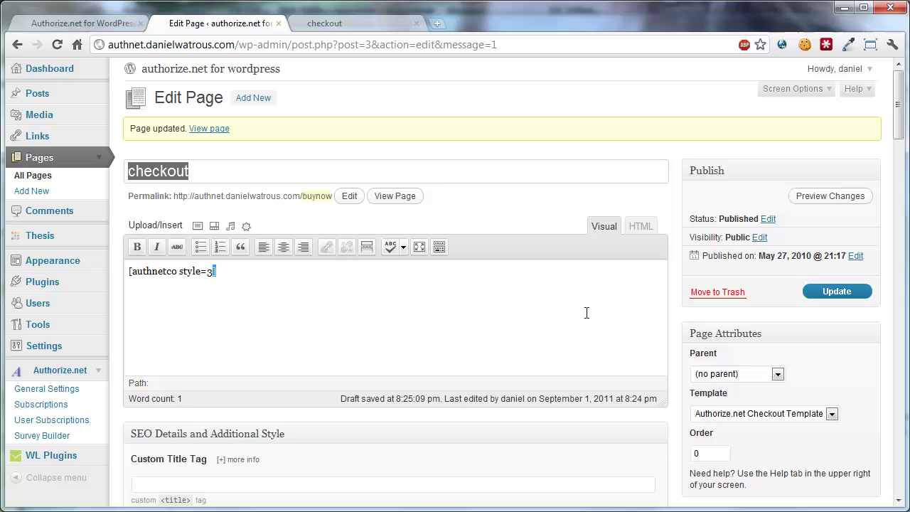
key("ctrl+a")
left_click(587, 313)
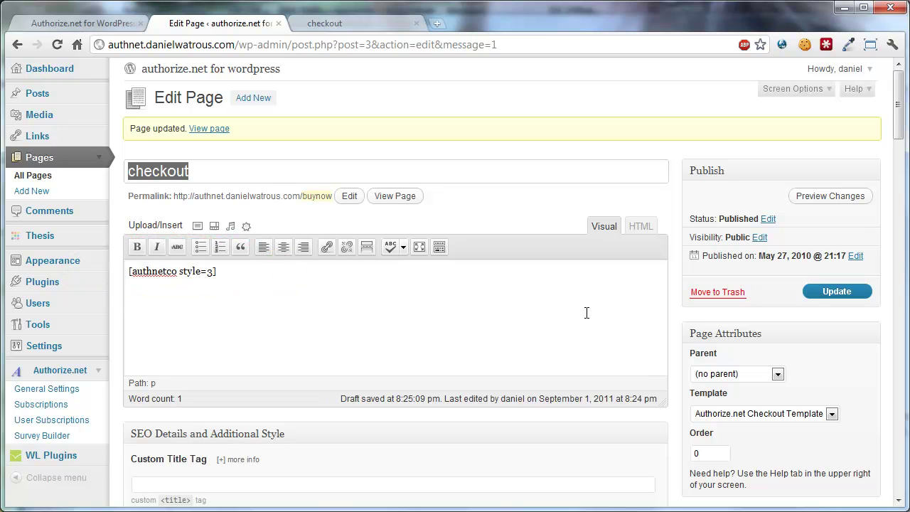
key("shift+Right")
type("2")
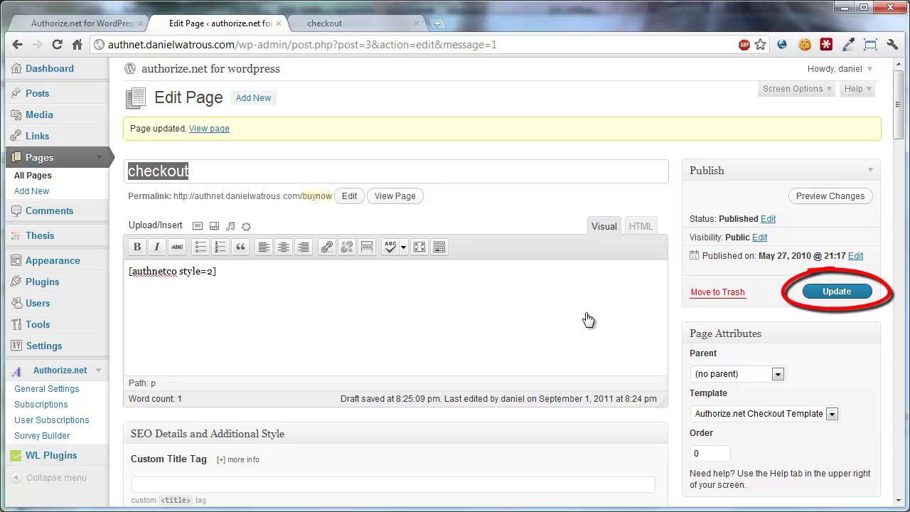
key("shift+Tab")
key("Return")
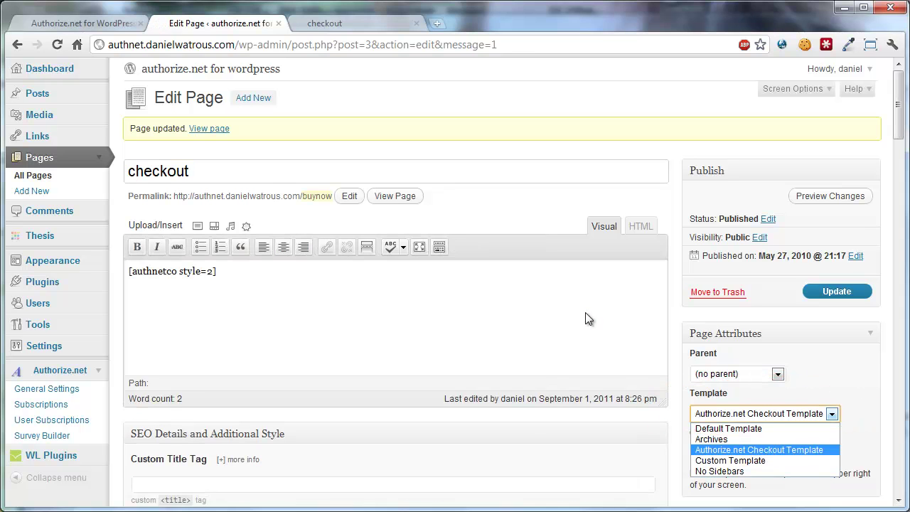
key("Return")
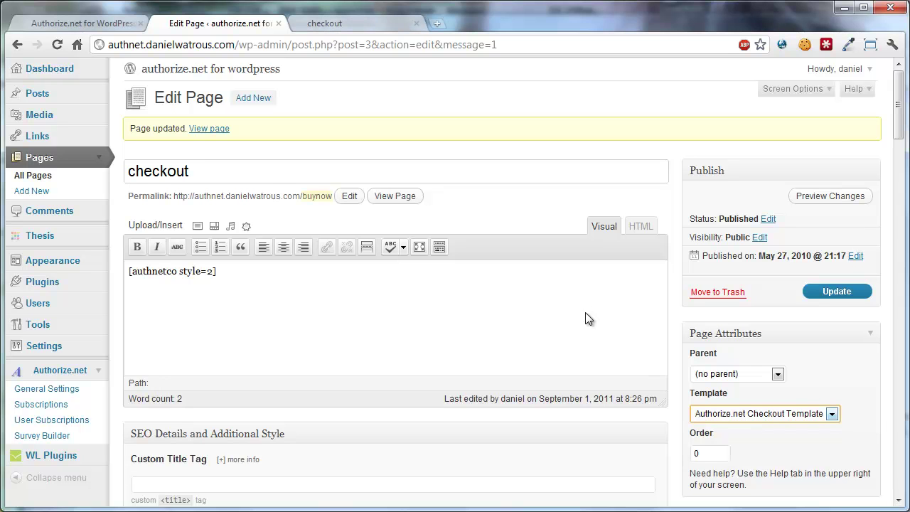
Preview the two-column Billing Details checkout, then go back to the Authorize.net settings
key("ctrl+Tab")
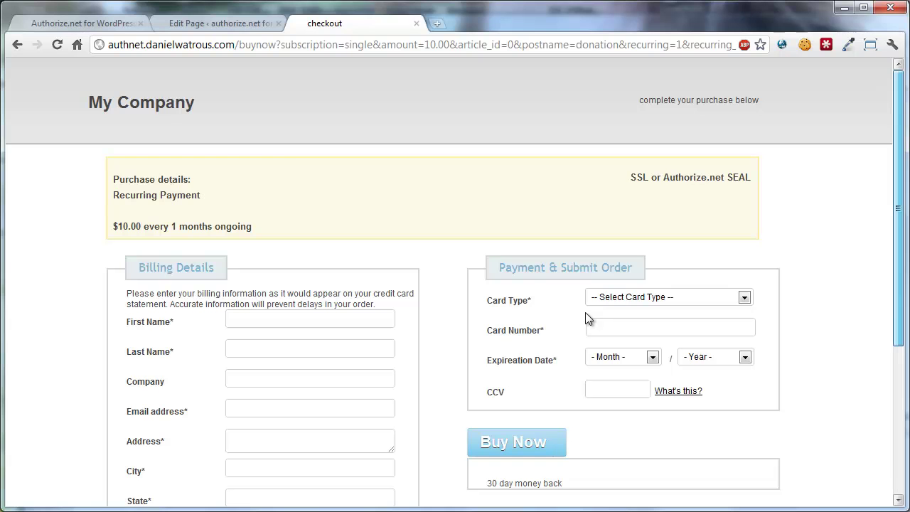
key("ctrl+Tab")
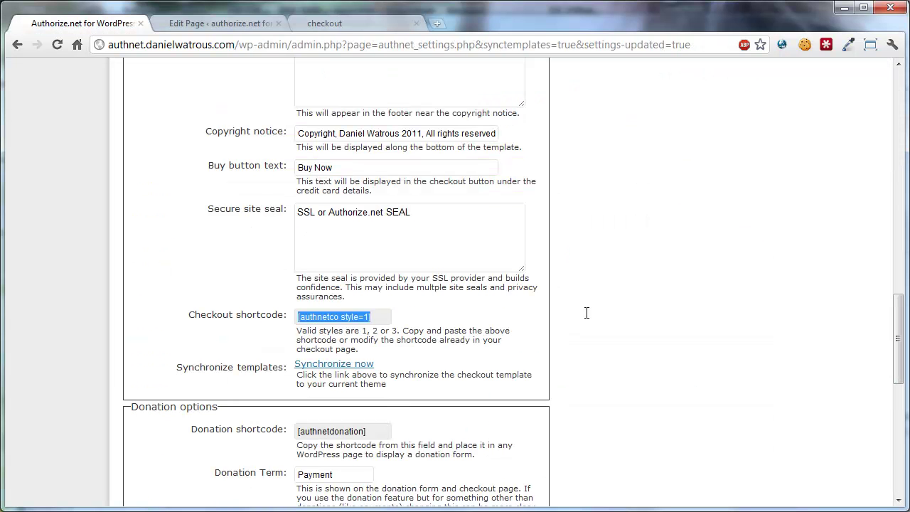
scroll(587, 319, "up", 15)
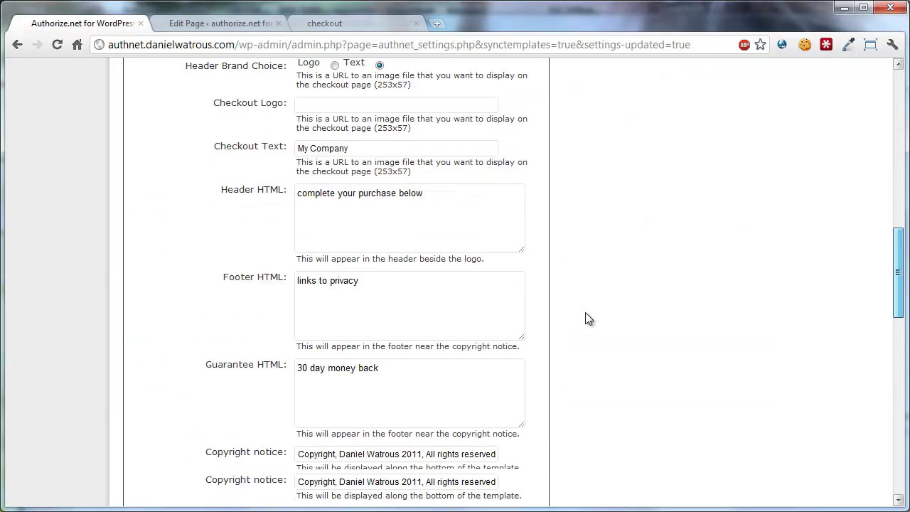